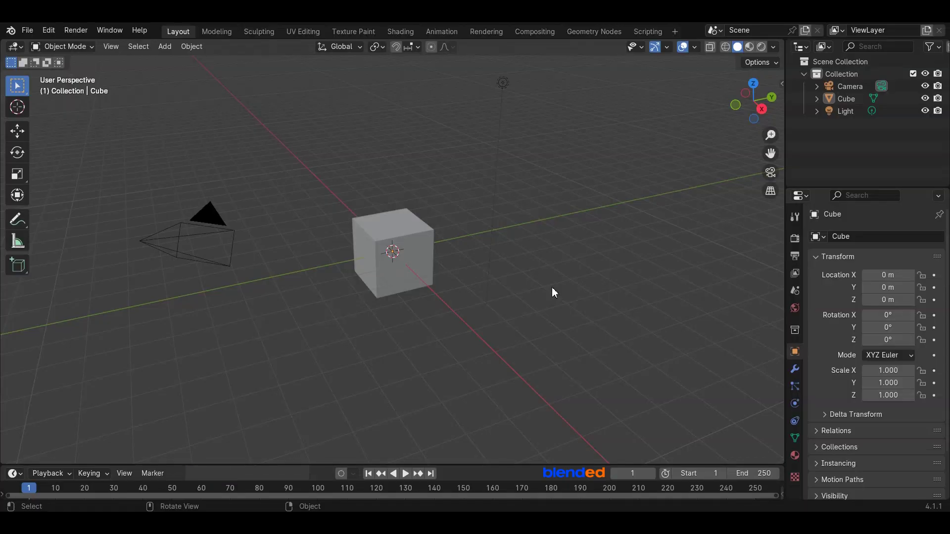
- Delete the default cube from the scene
click(422, 262)
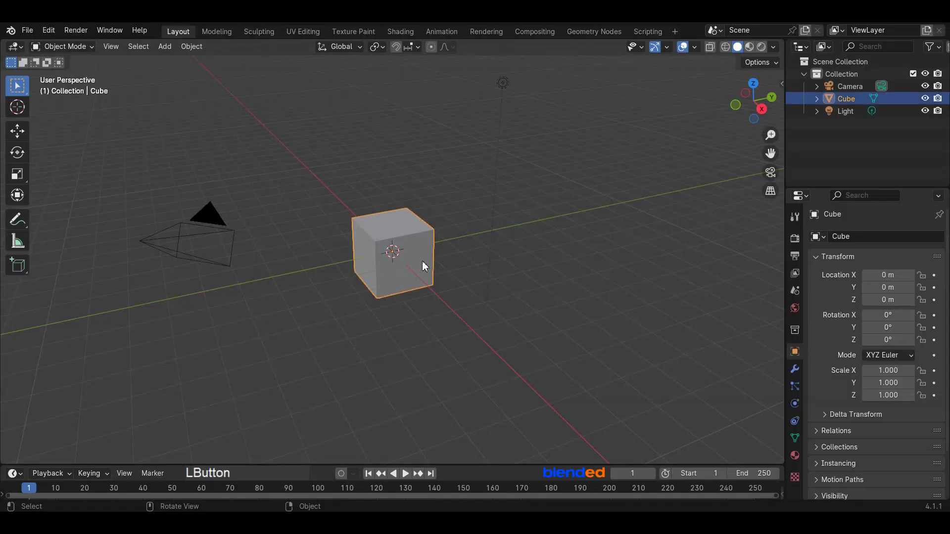
key(x)
key(Return)
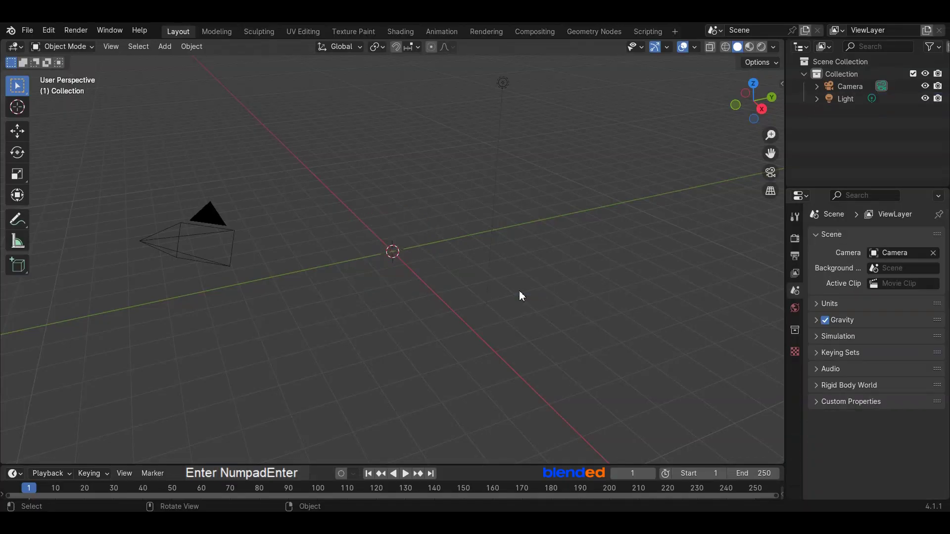
- Add a mesh plane at the origin and view it from the top
key(shift+a)
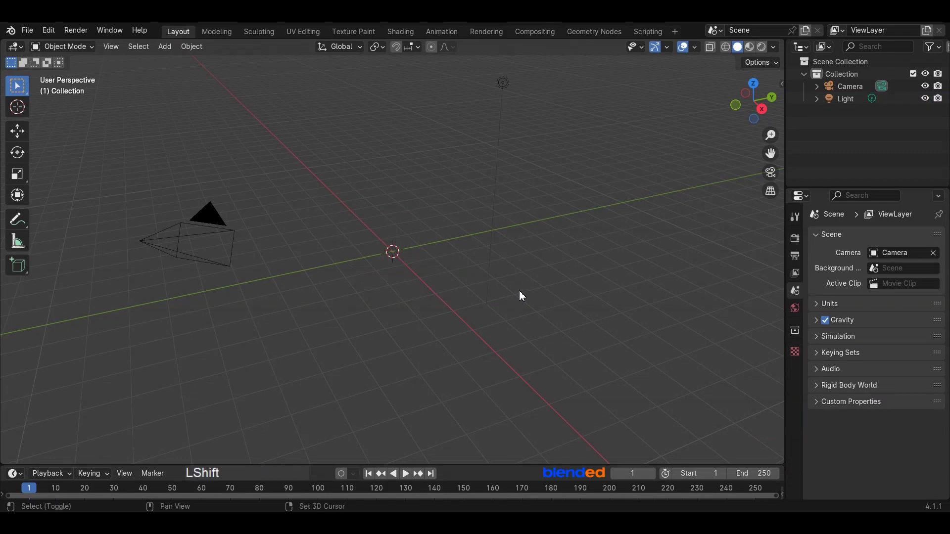
mouse_move(518, 280)
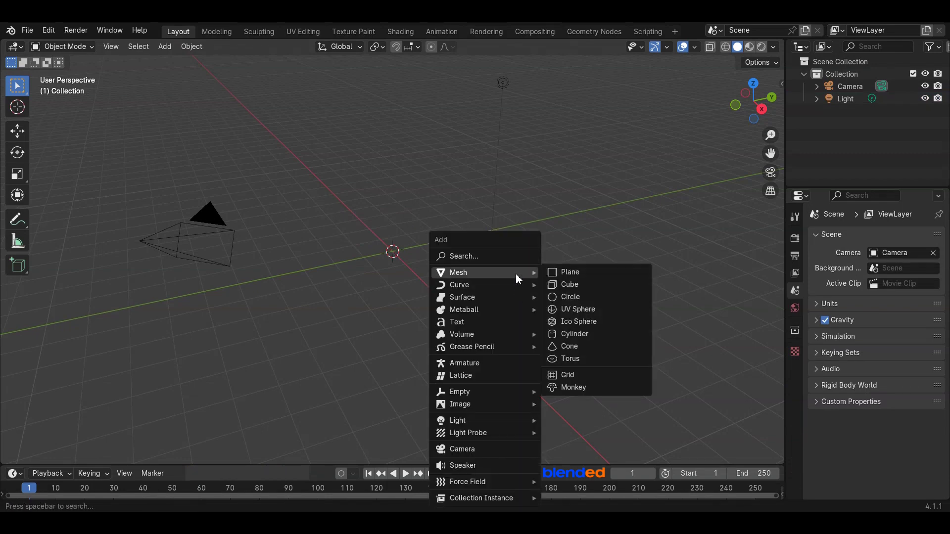
click(562, 273)
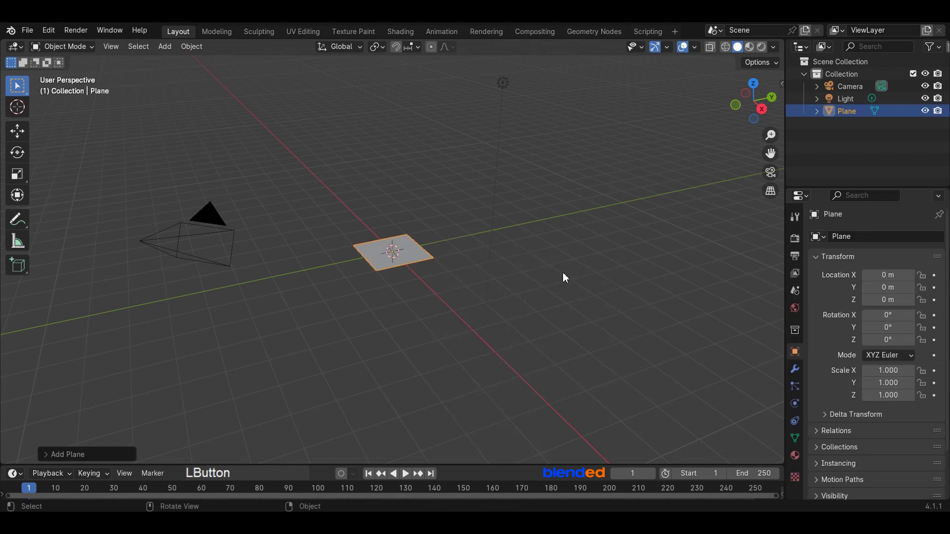
key(KP_7)
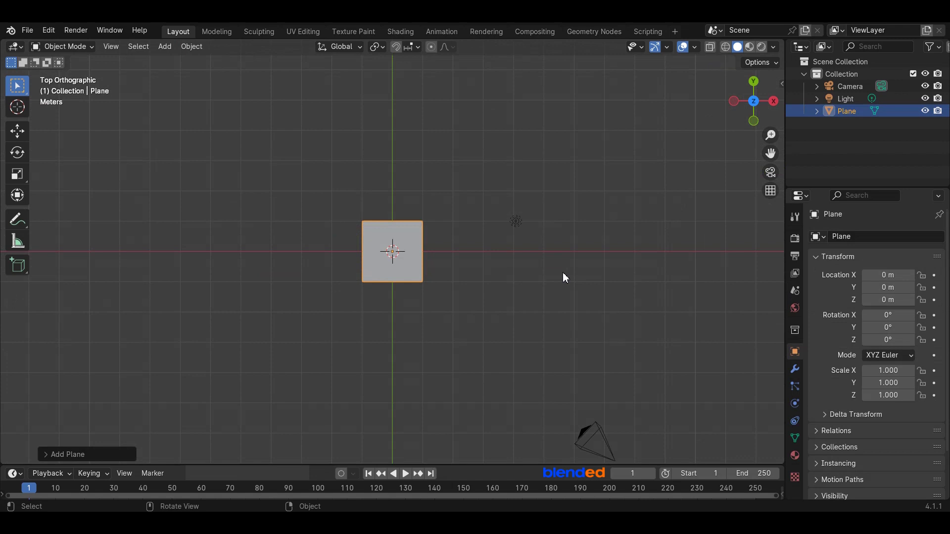
- Scale the plane to 0.15 along the Y axis
key(s)
key(y)
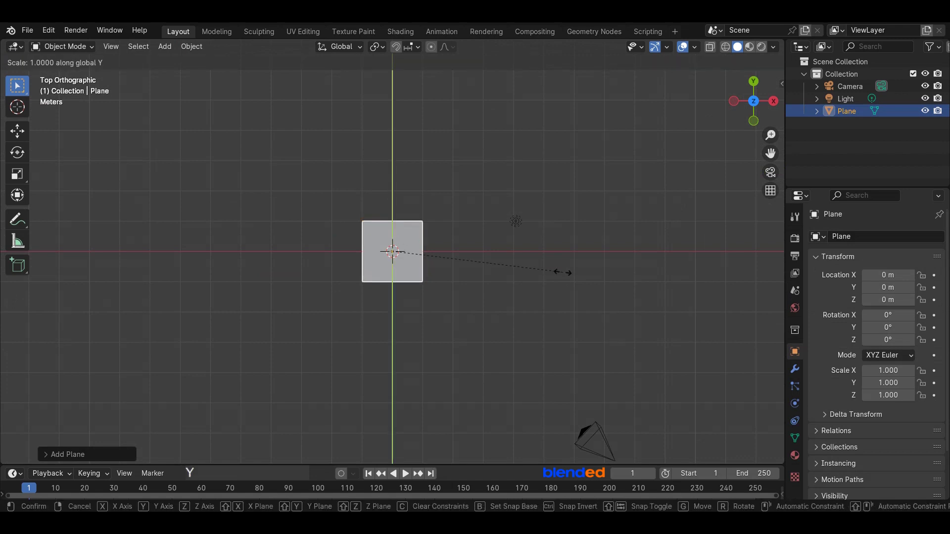
text(0.15)
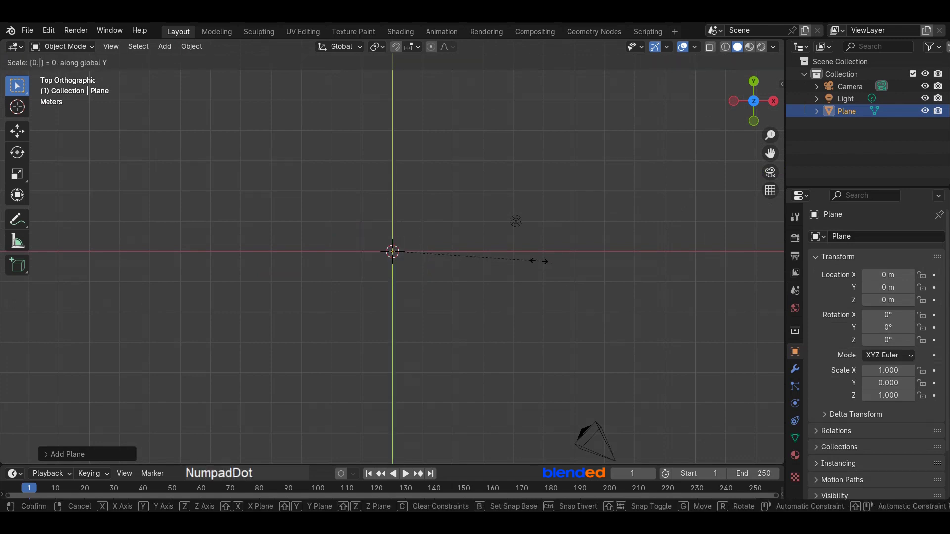
key(KP_Enter)
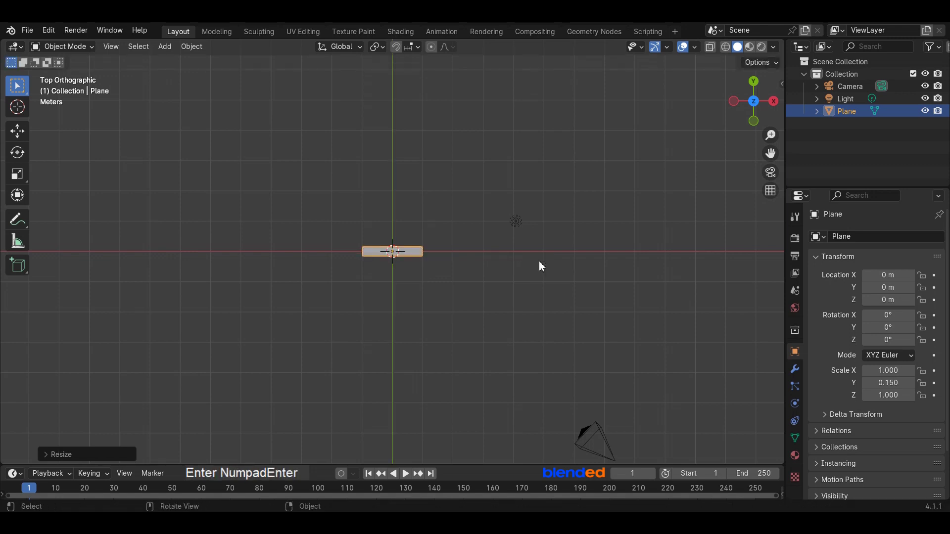
- Scale the plane by 3 along the X axis
key(s)
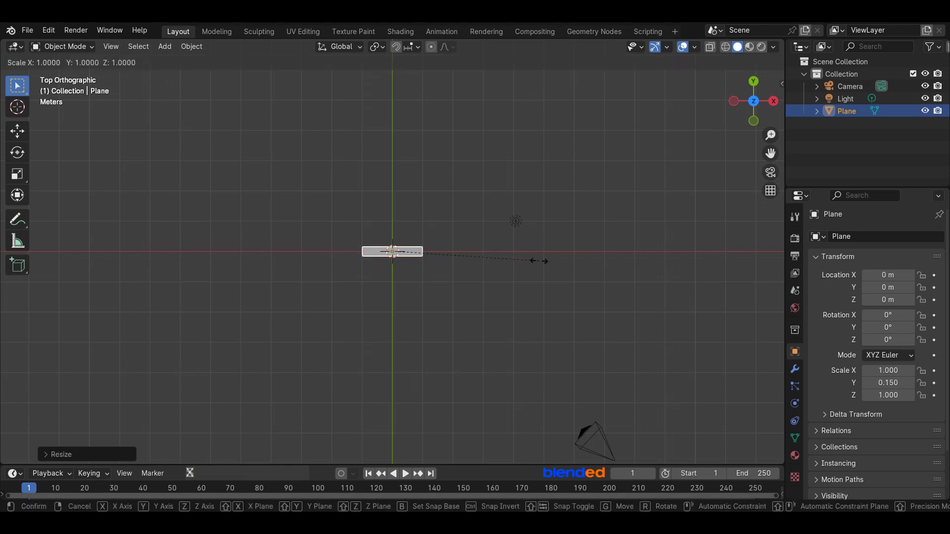
key(x)
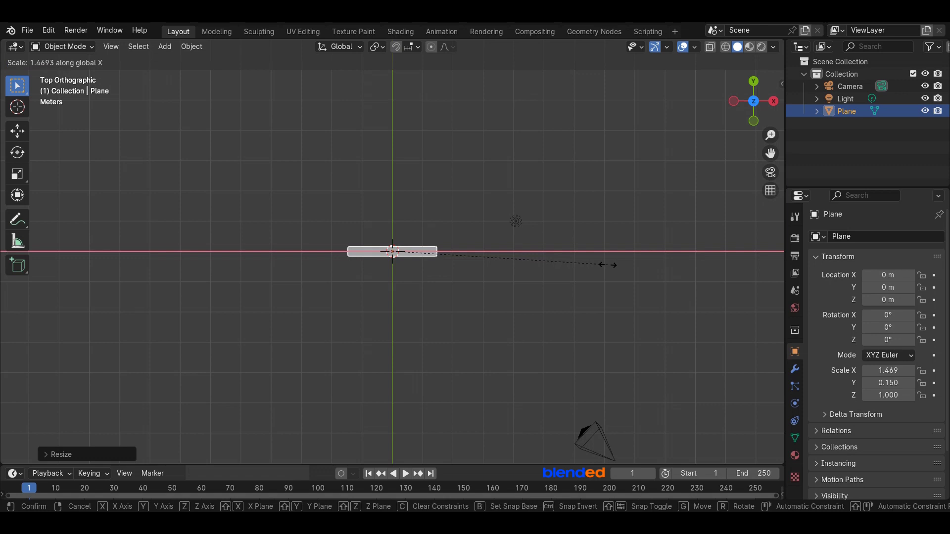
key(KP_3)
key(KP_Enter)
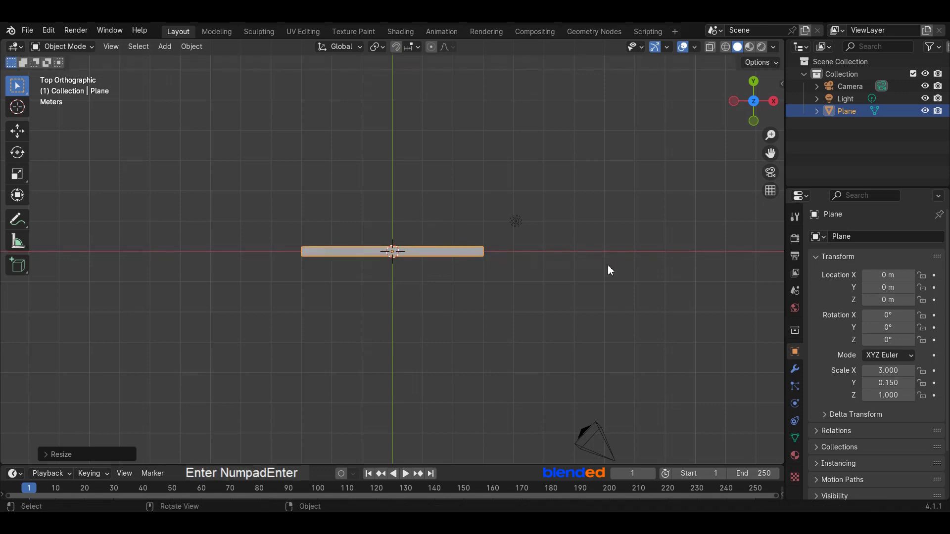
scroll(607, 266, up, 7)
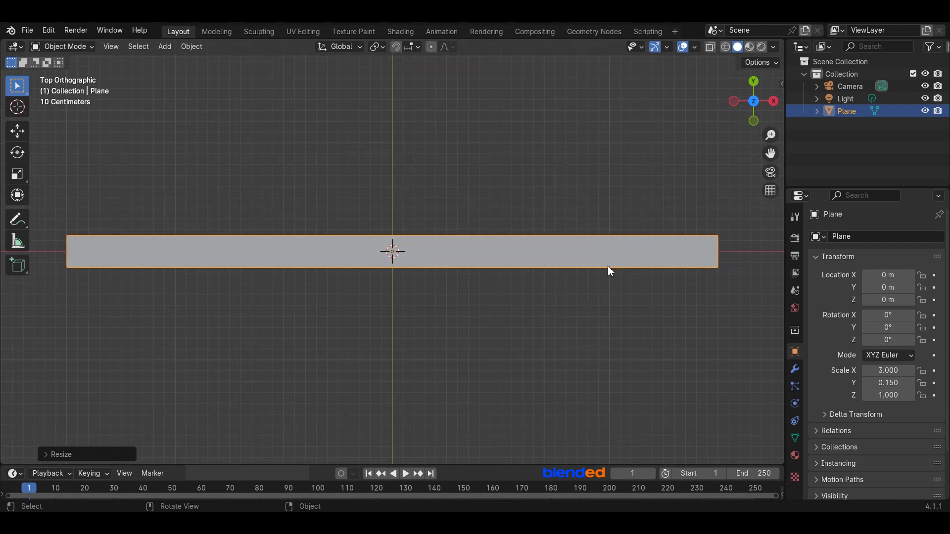
- In Edit Mode, add evenly spaced crosswise loop cuts across the strip with Ctrl+R
key(Tab)
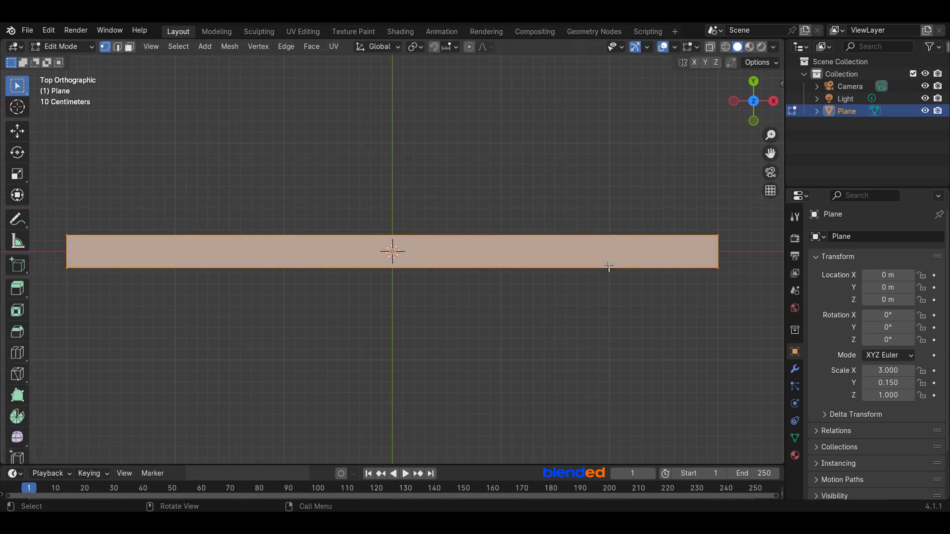
key(ctrl)
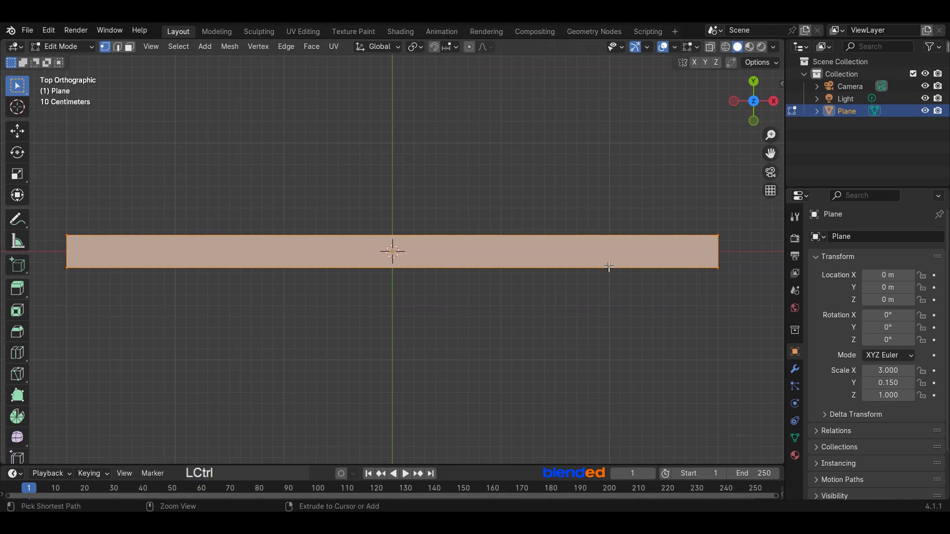
key(ctrl+r)
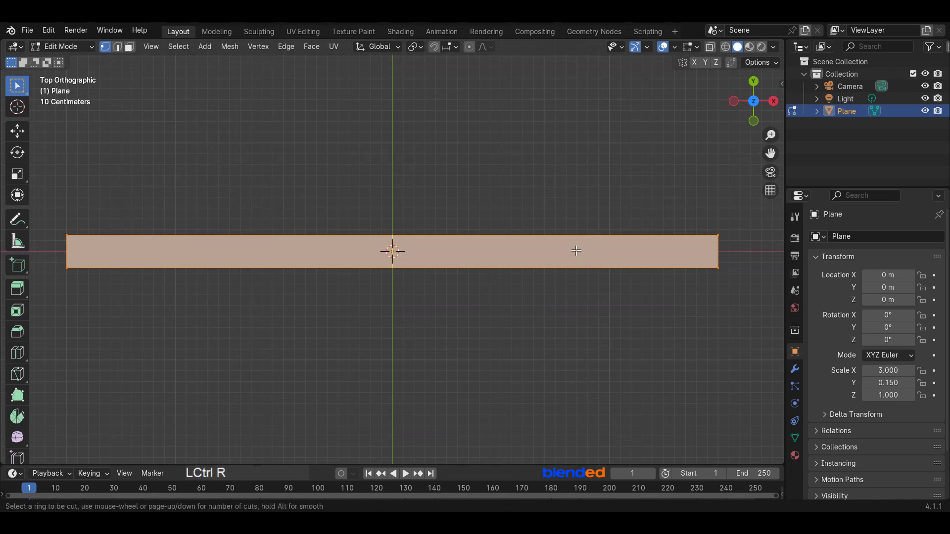
scroll(576, 251, up, 2)
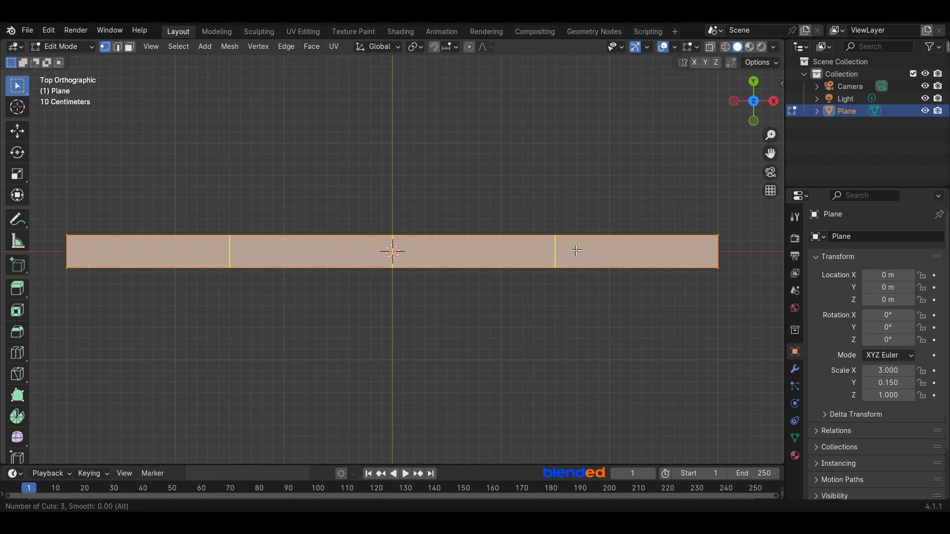
scroll(576, 251, up, 3)
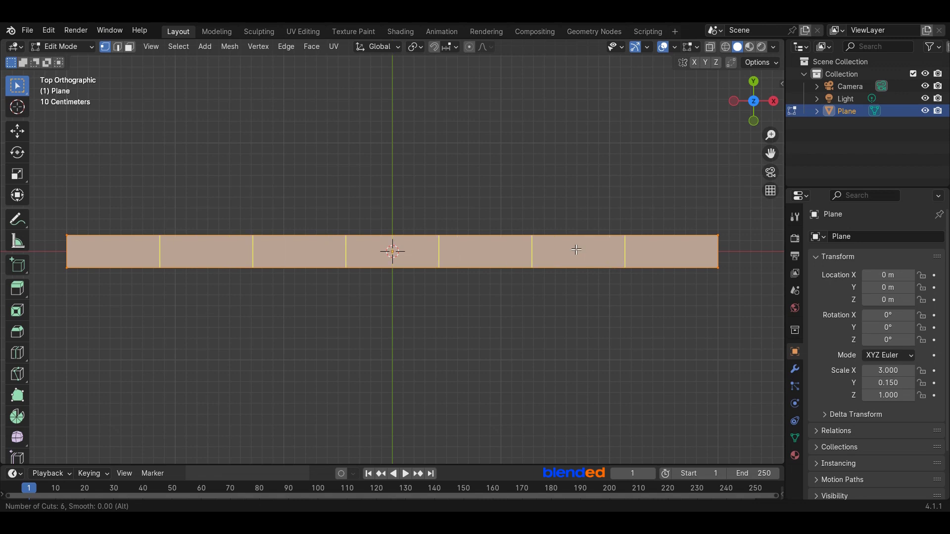
click(576, 249)
right_click(589, 247)
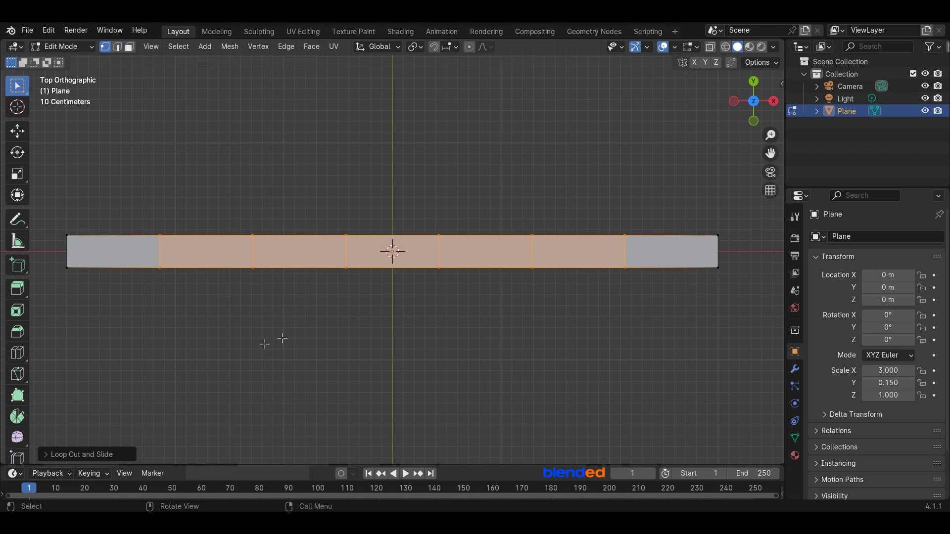
- Set the loop cut's Number of Cuts to 7
click(111, 461)
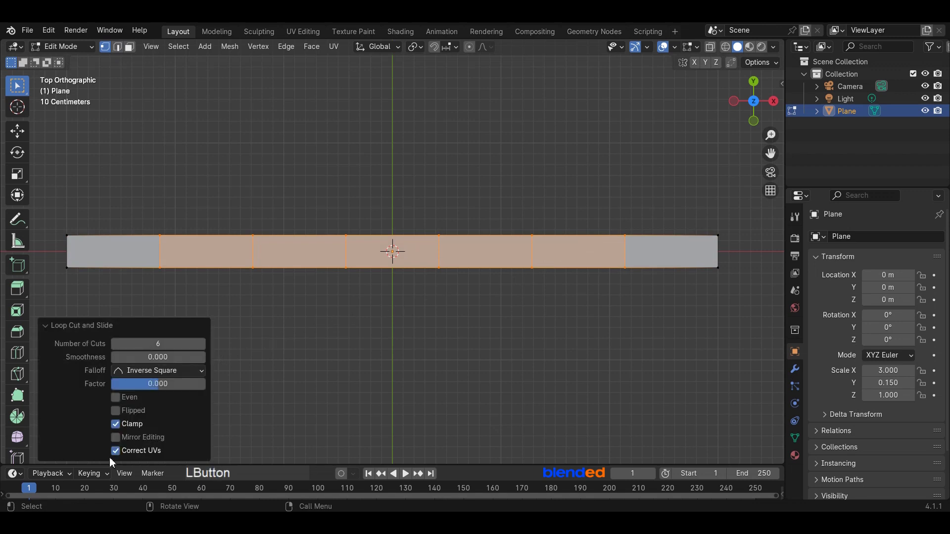
click(200, 343)
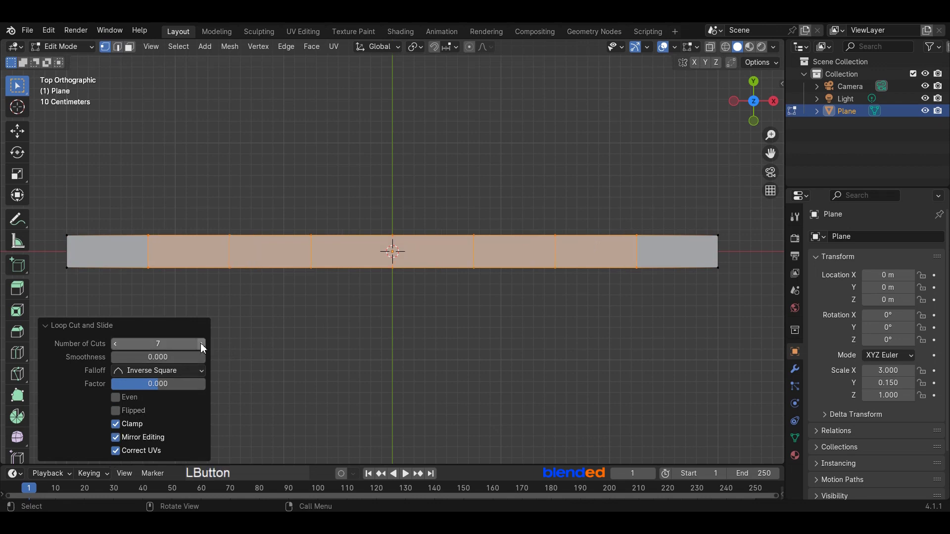
click(202, 344)
click(117, 344)
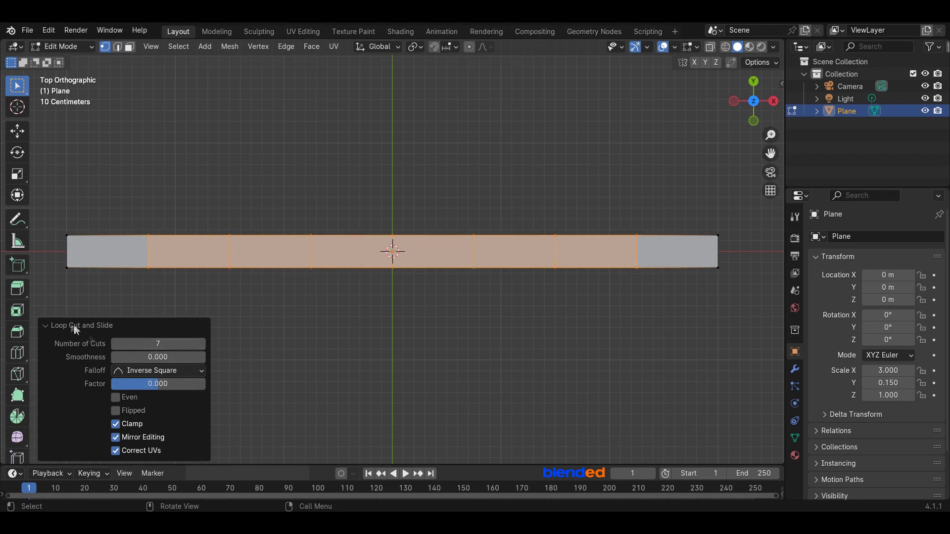
click(55, 323)
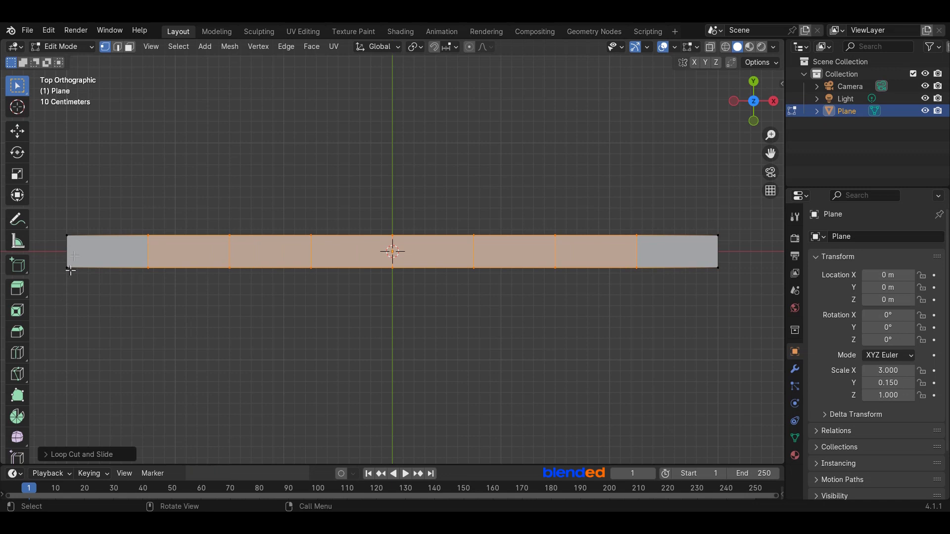
- Nudge the first edge loop near the left end inward and scale it by 4
click(118, 48)
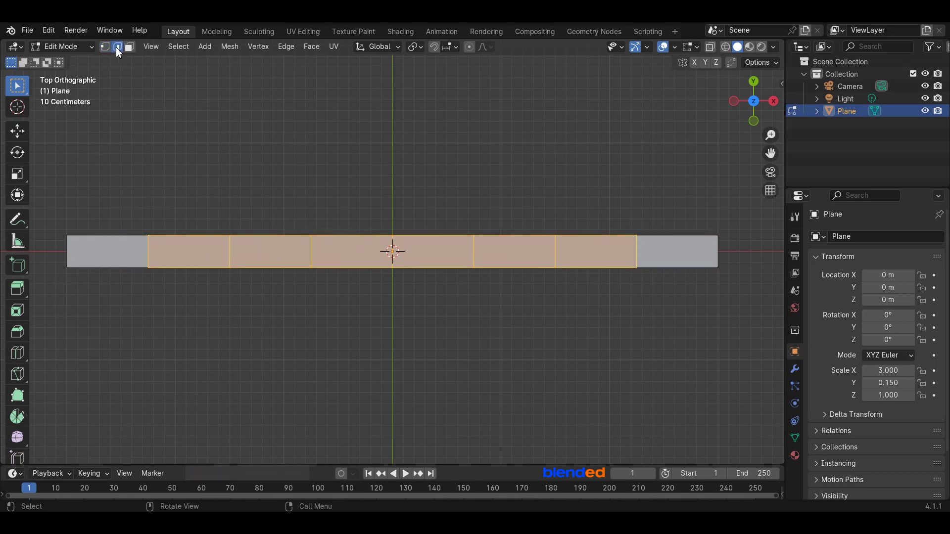
click(19, 139)
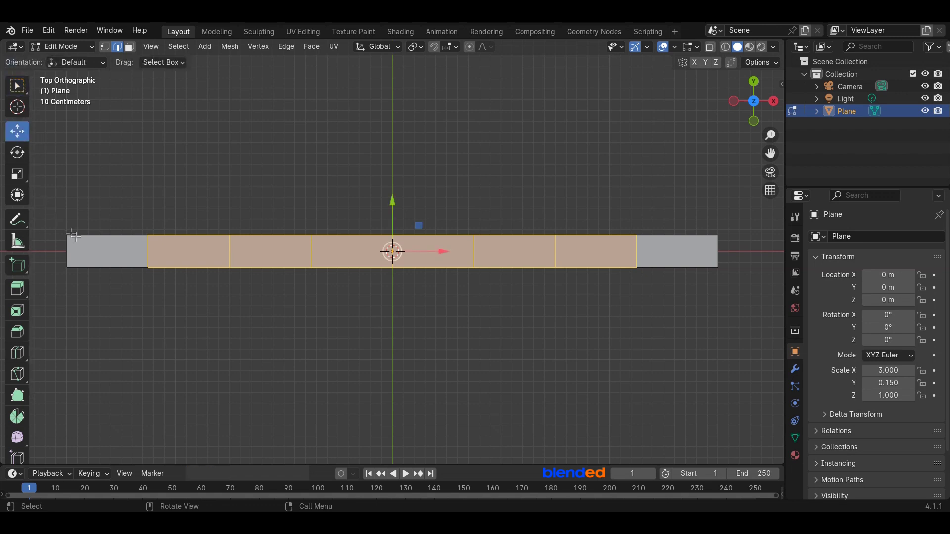
click(149, 255)
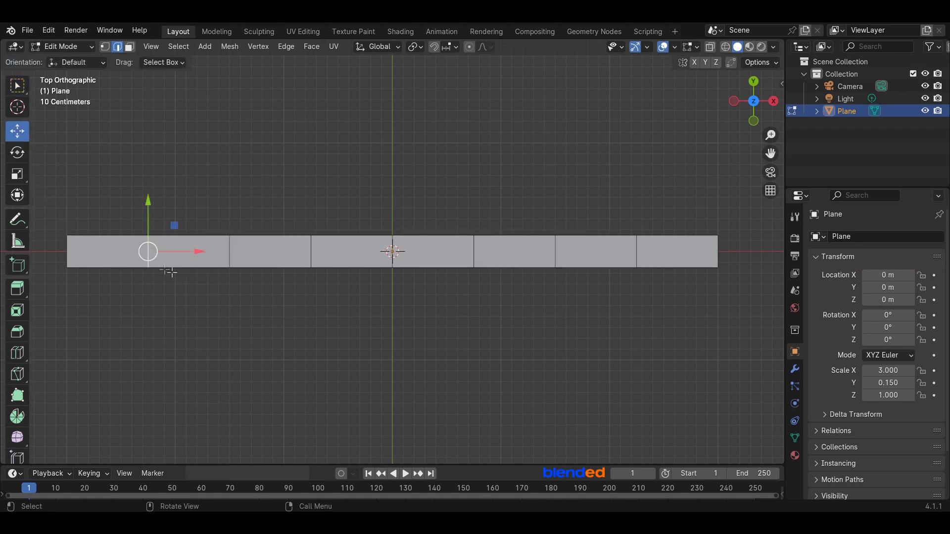
drag(197, 252, 226, 250)
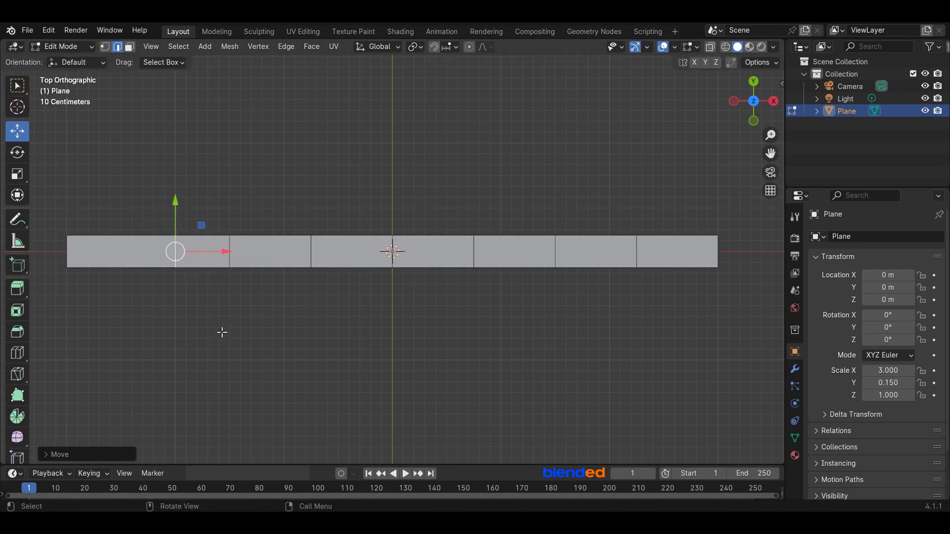
key(s)
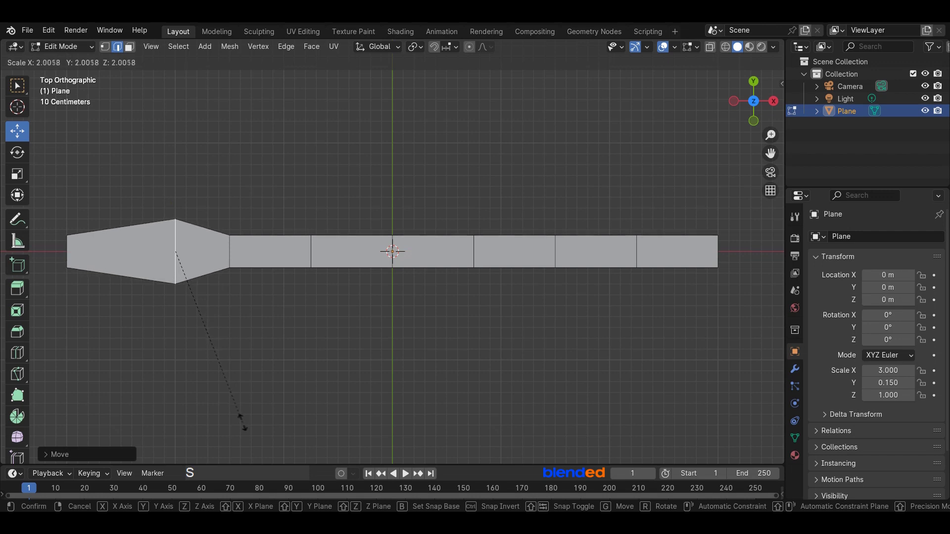
key(KP_4)
key(KP_Enter)
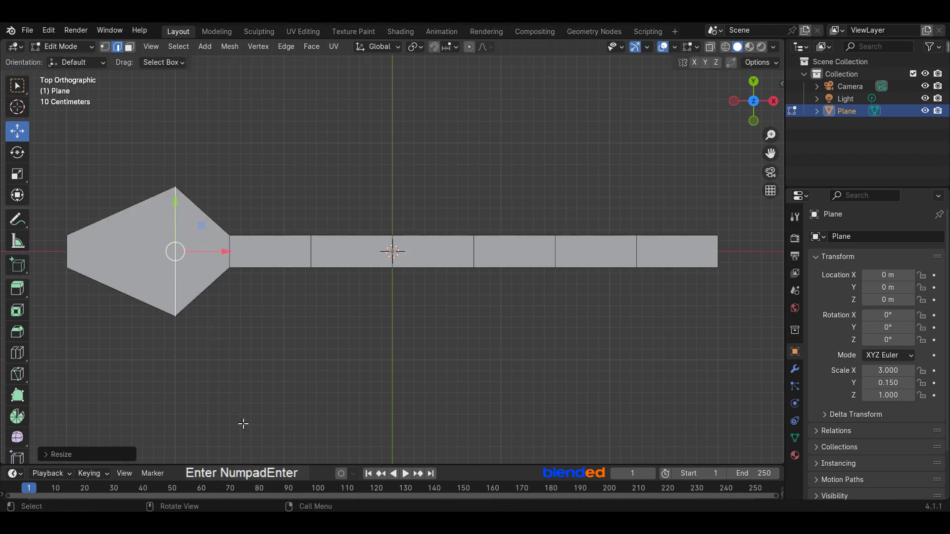
- Move the bowl-to-handle edge right and scale it by 5 to widen the bowl
click(230, 259)
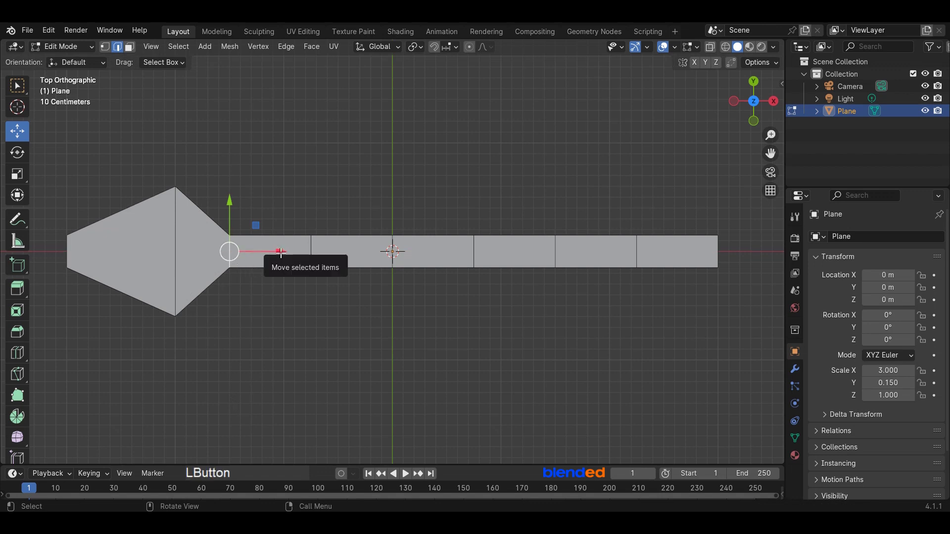
drag(278, 251, 335, 269)
key(s)
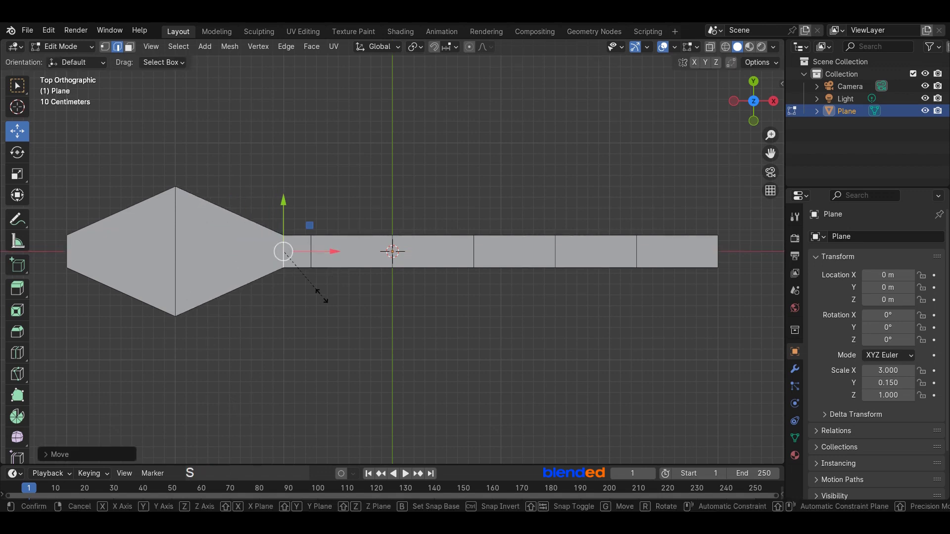
key(KP_5)
key(KP_Enter)
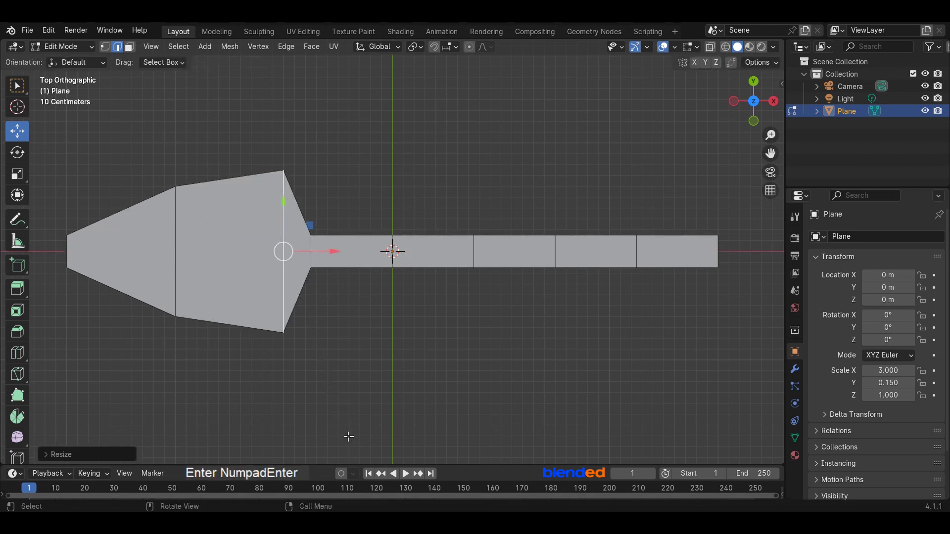
- Slide four handle edge loops along X to even out the handle's spacing
click(392, 252)
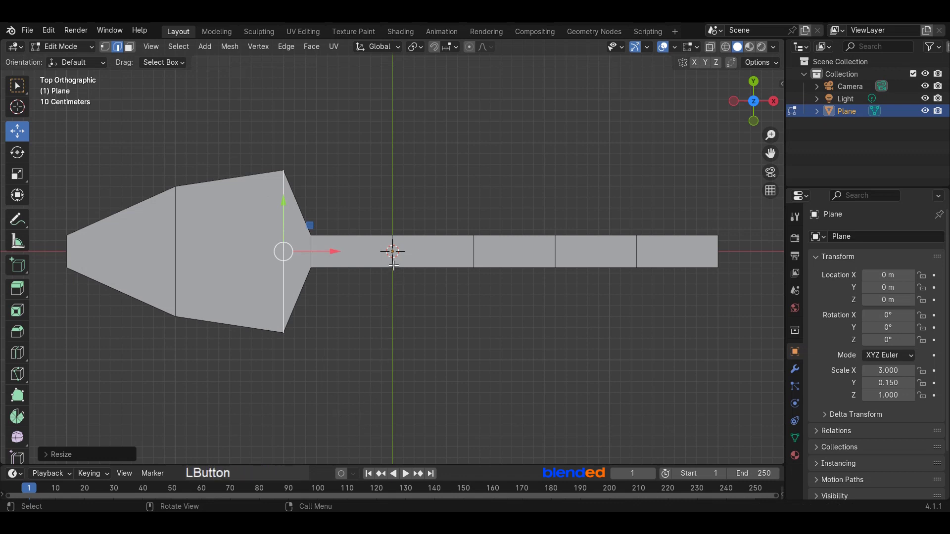
drag(444, 252, 388, 260)
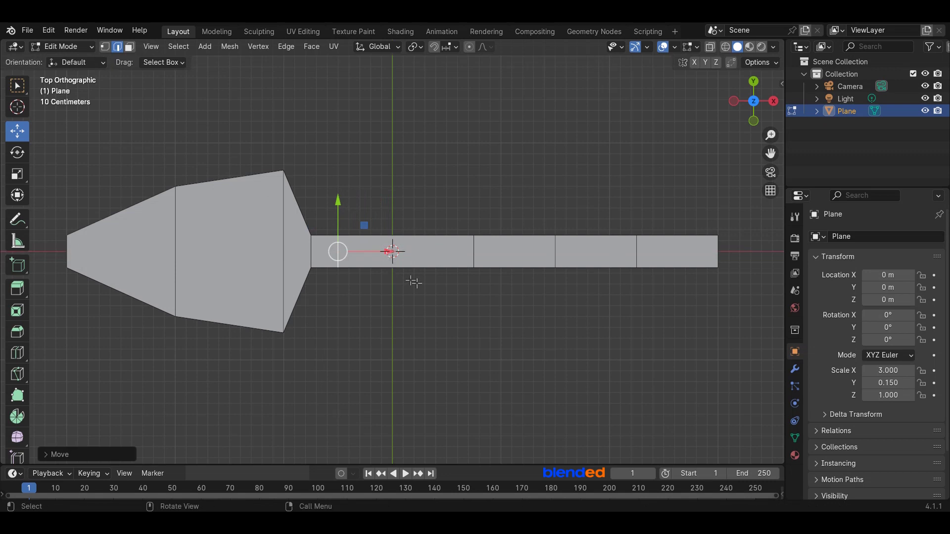
click(474, 262)
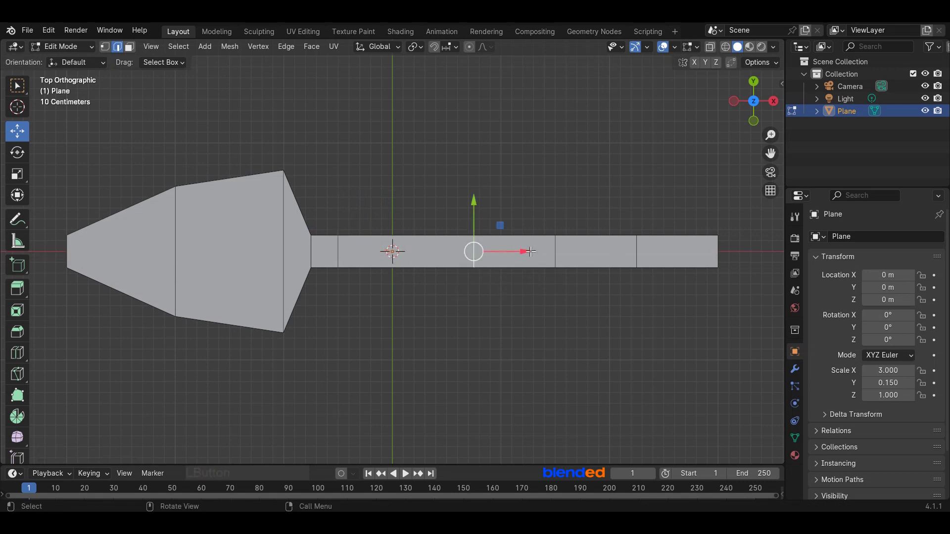
drag(529, 252, 449, 254)
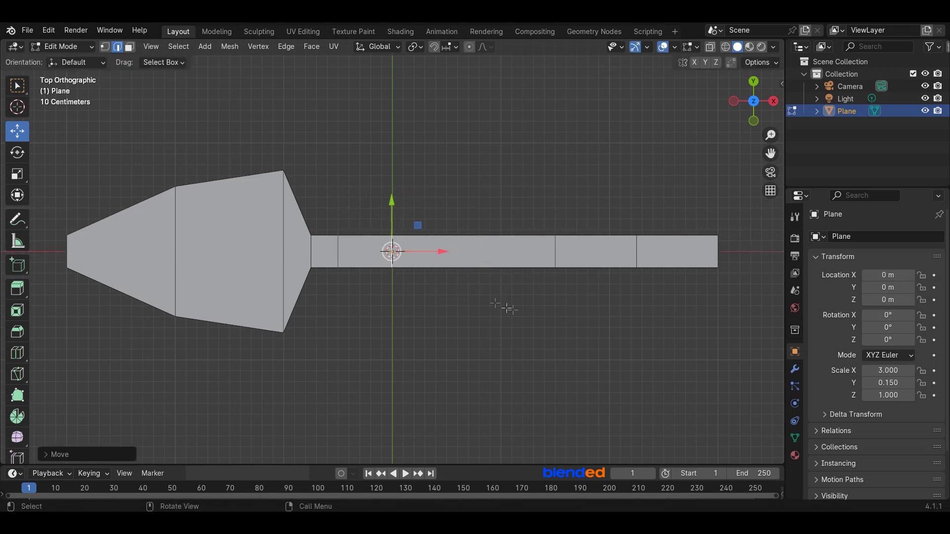
click(638, 259)
drag(689, 252, 745, 253)
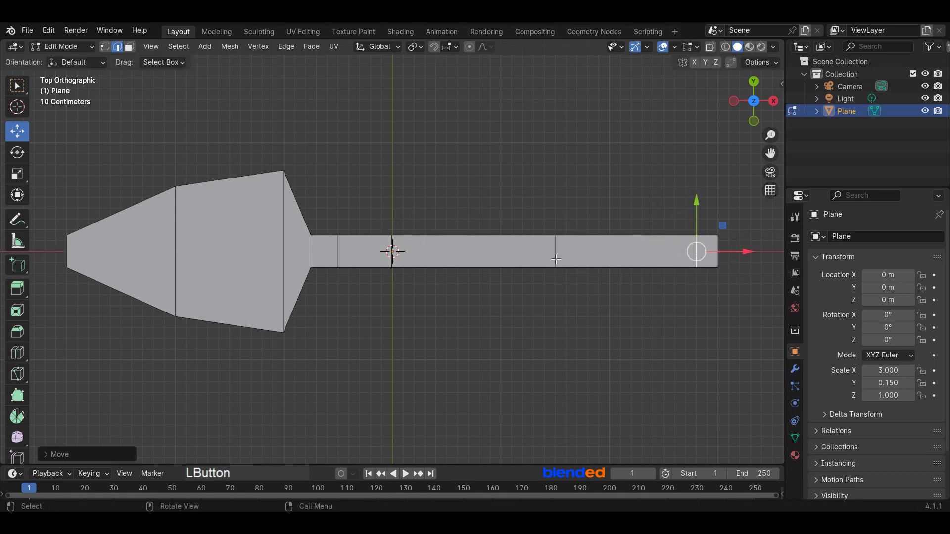
click(556, 259)
drag(608, 252, 660, 252)
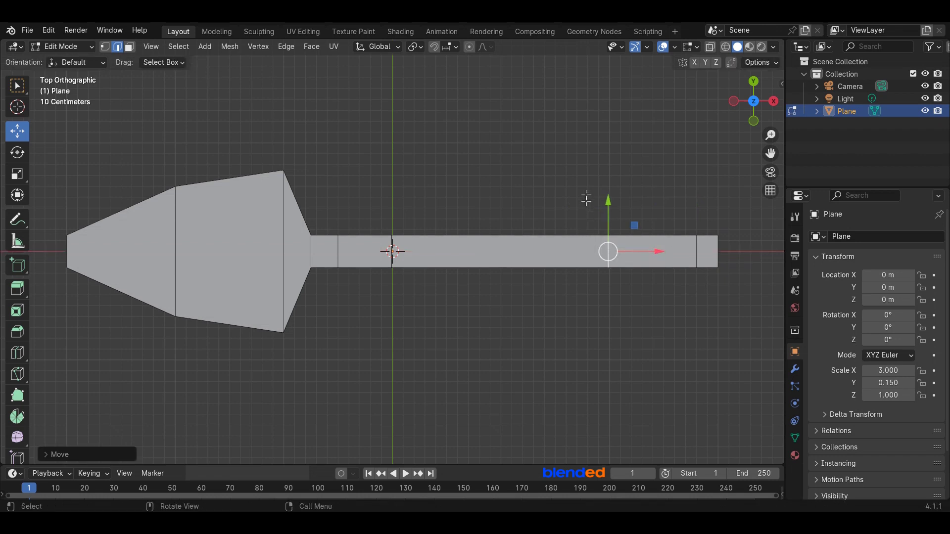
- Scale the handle's end face by 2 along Y
drag(582, 188, 711, 343)
key(s)
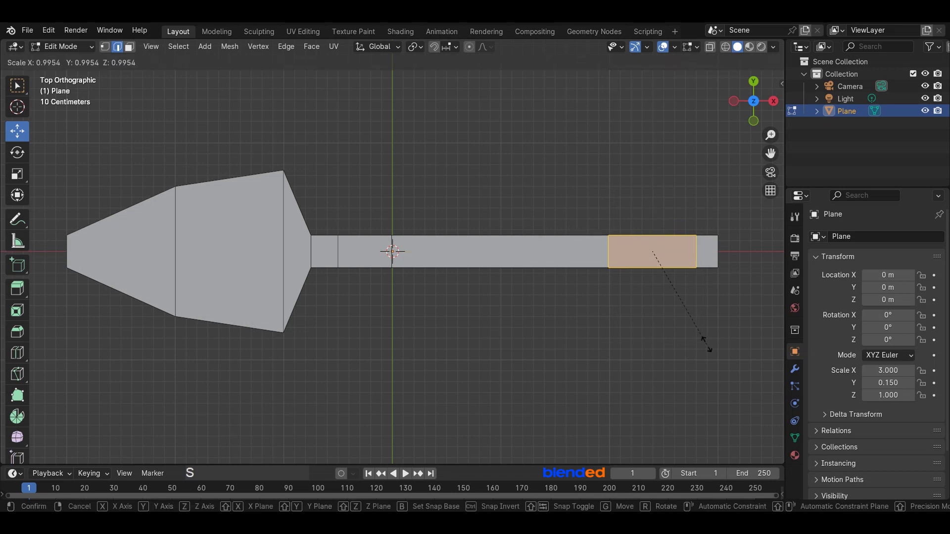
key(y)
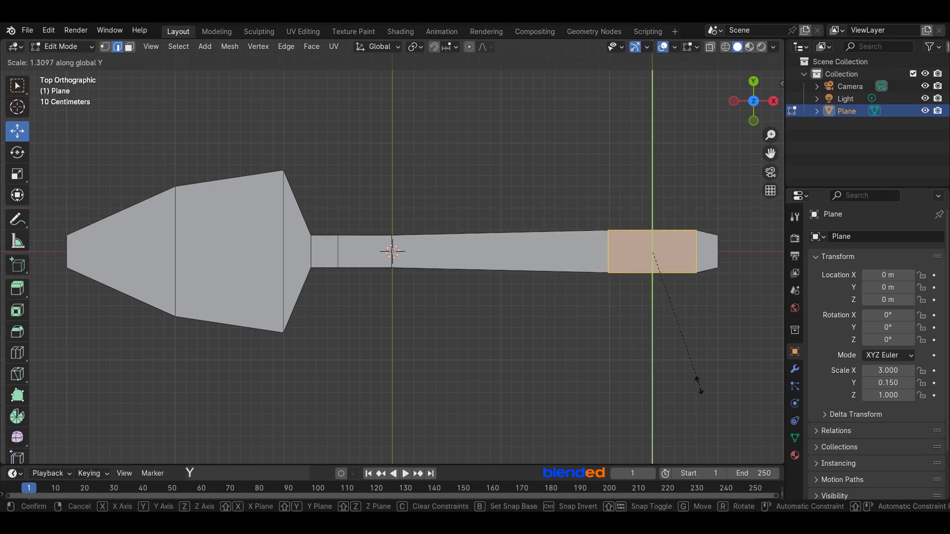
key(KP_2)
key(KP_Enter)
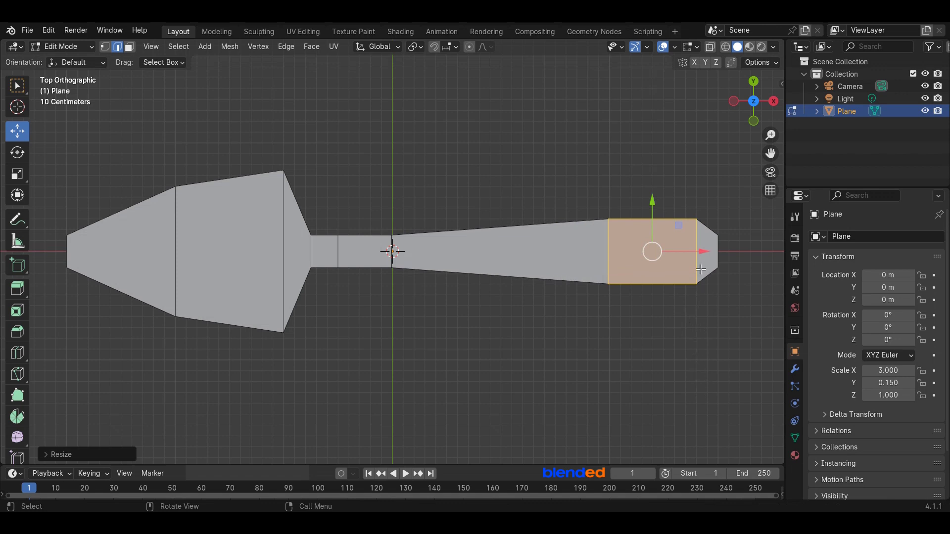
- Add three lengthwise loop cuts along the whole spoon
key(ctrl)
key(ctrl+r)
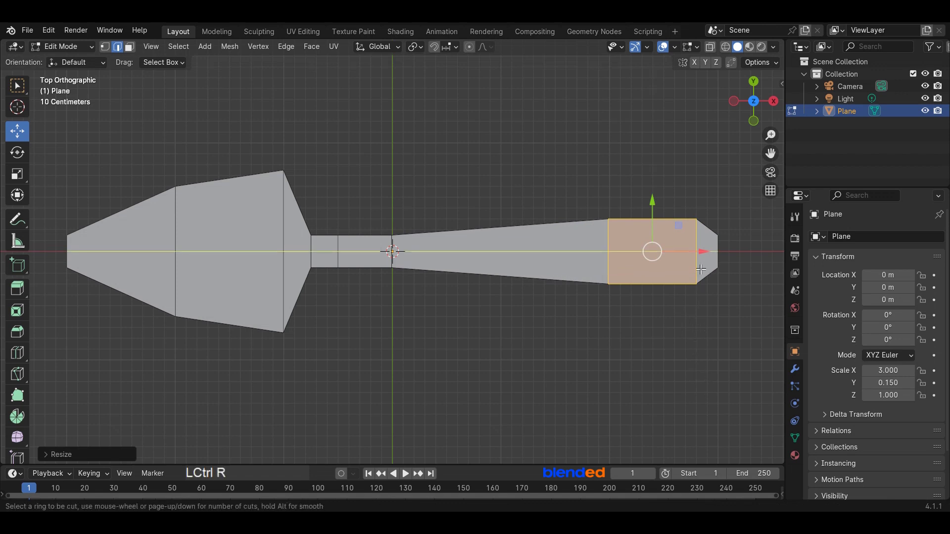
scroll(700, 268, up, 1)
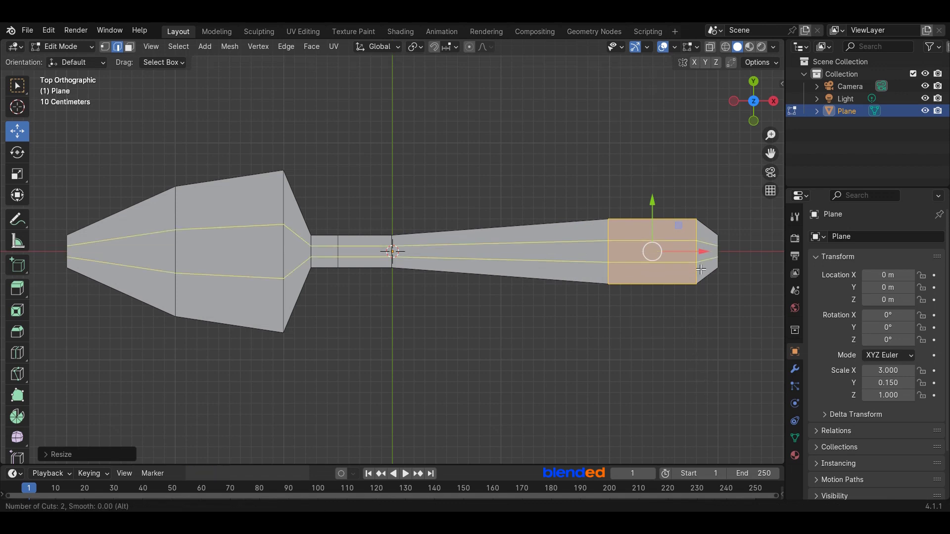
scroll(700, 268, up, 1)
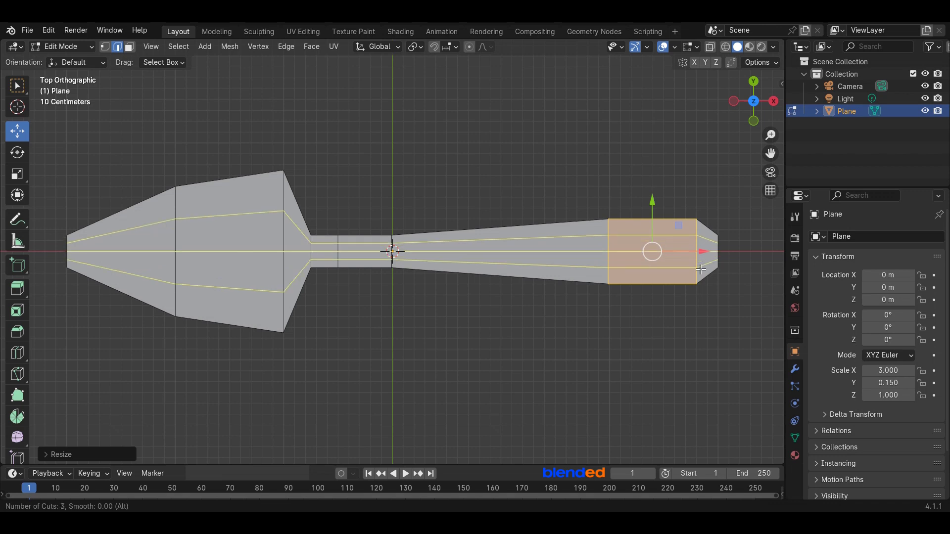
click(700, 269)
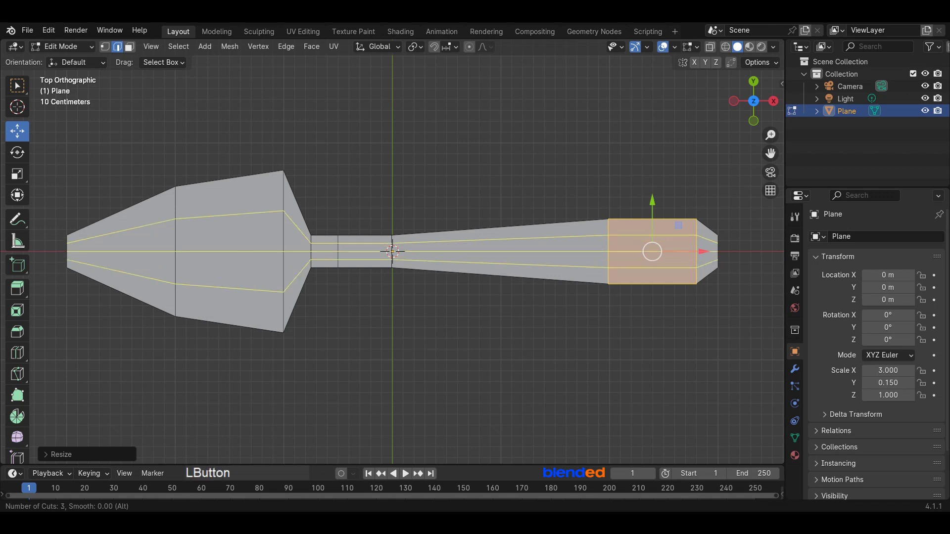
- Keep the new cuts centred, then select the handle's two centre edges and end-section edges
right_click(701, 263)
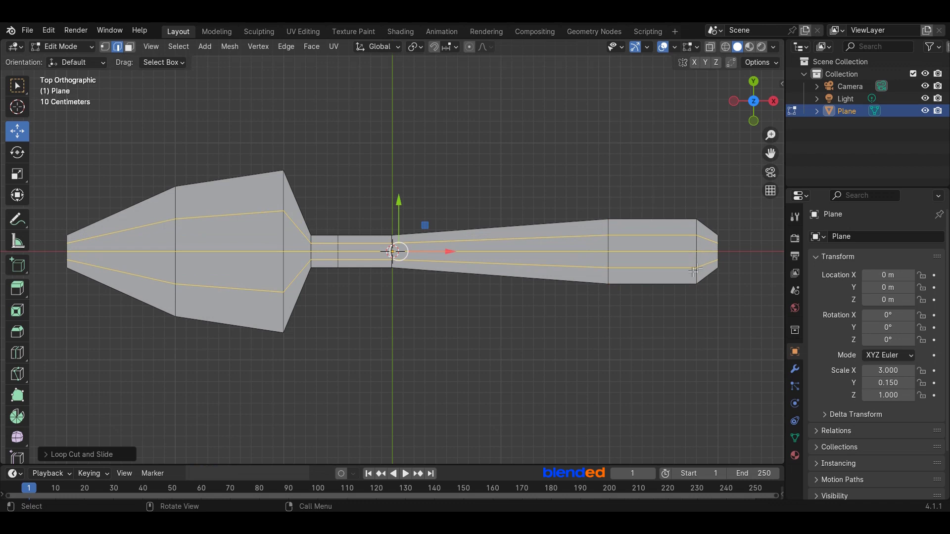
click(361, 253)
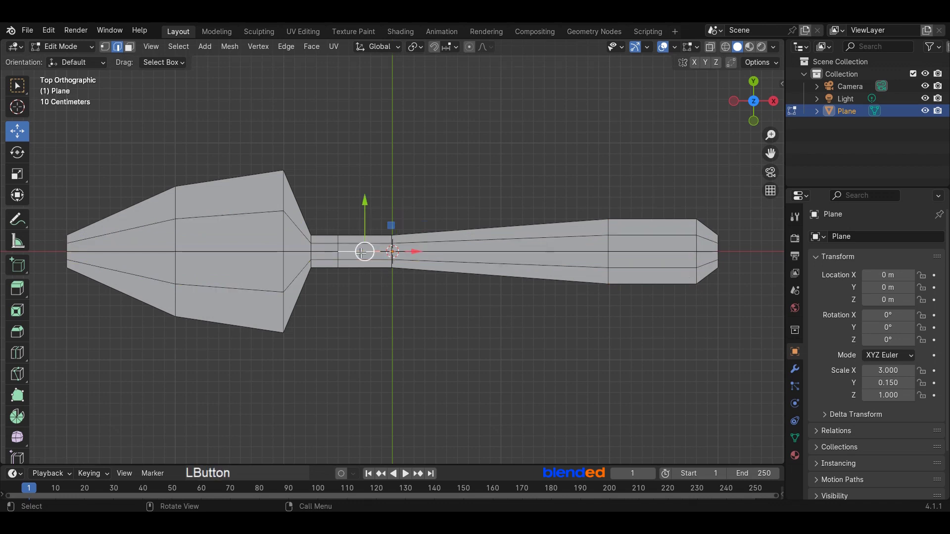
shift+click(326, 254)
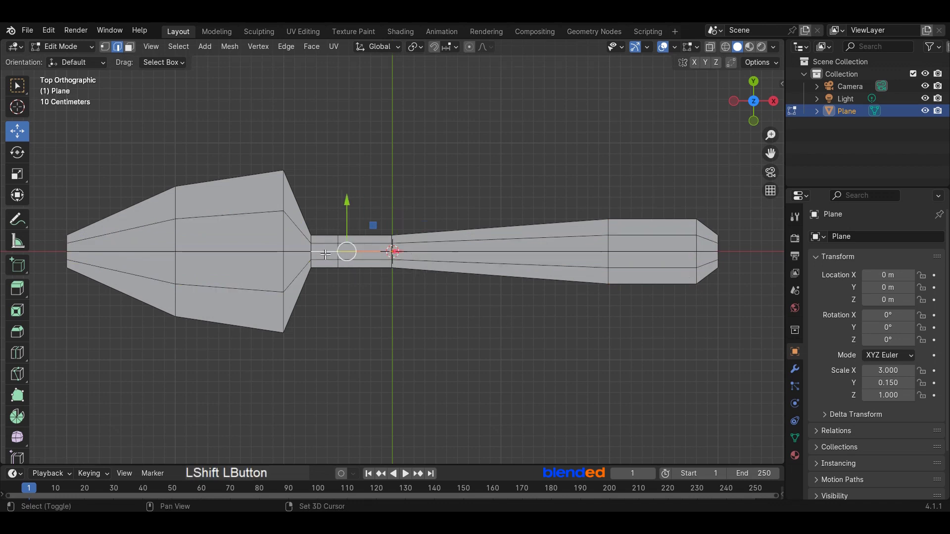
shift+click(645, 236)
shift+click(646, 268)
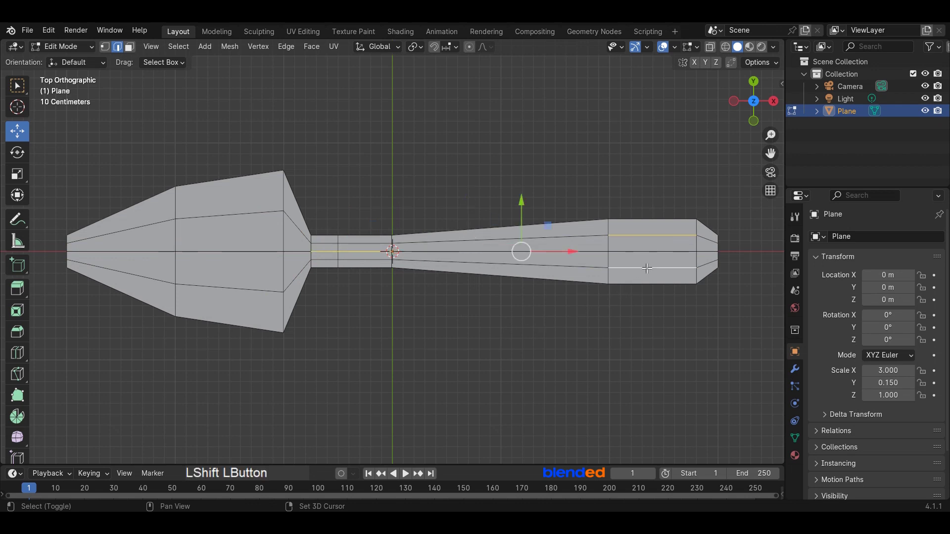
- From the front view, lift the selected handle edges 0.1 m along Z
key(KP_1)
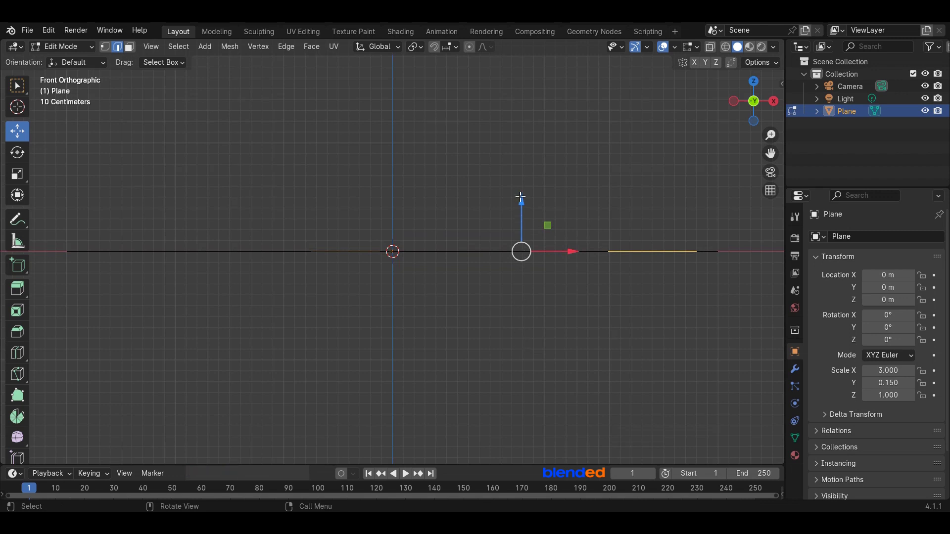
key(ctrl)
ctrl+drag(522, 201, 522, 191)
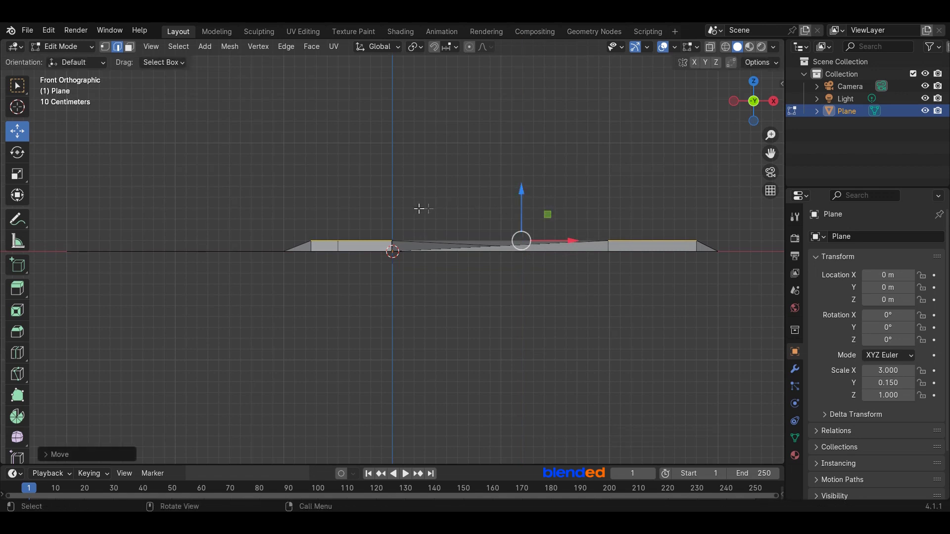
middle_drag(417, 205, 308, 236)
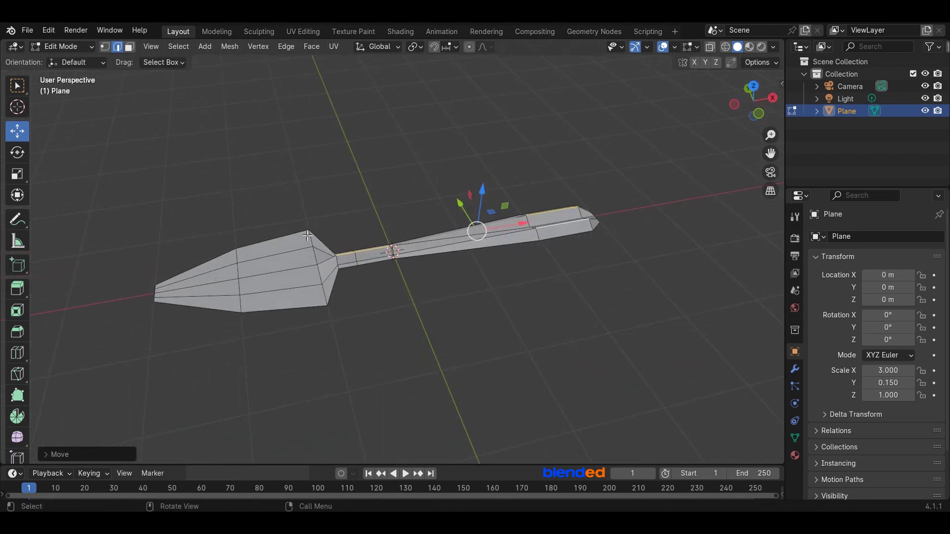
- In vertex select mode, select the six inner vertices of the spoon's bowl
click(106, 47)
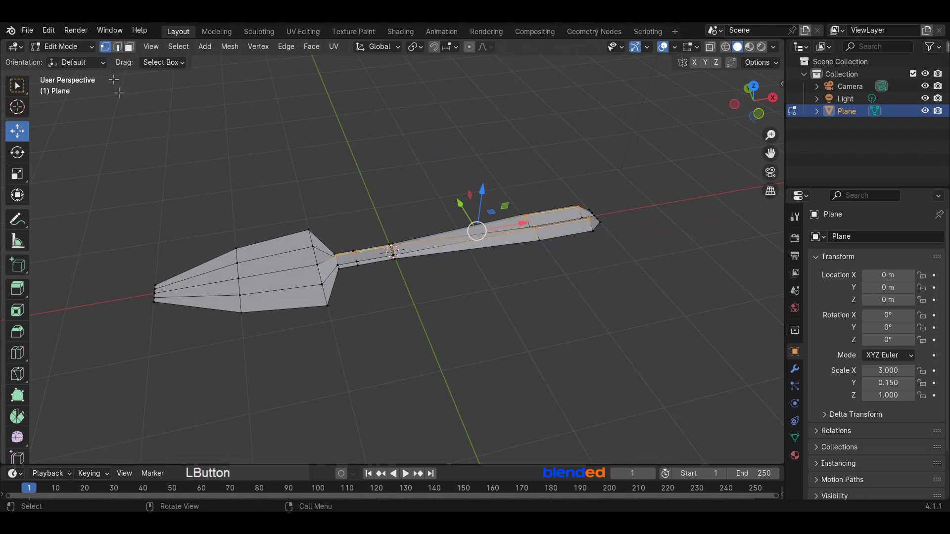
click(237, 264)
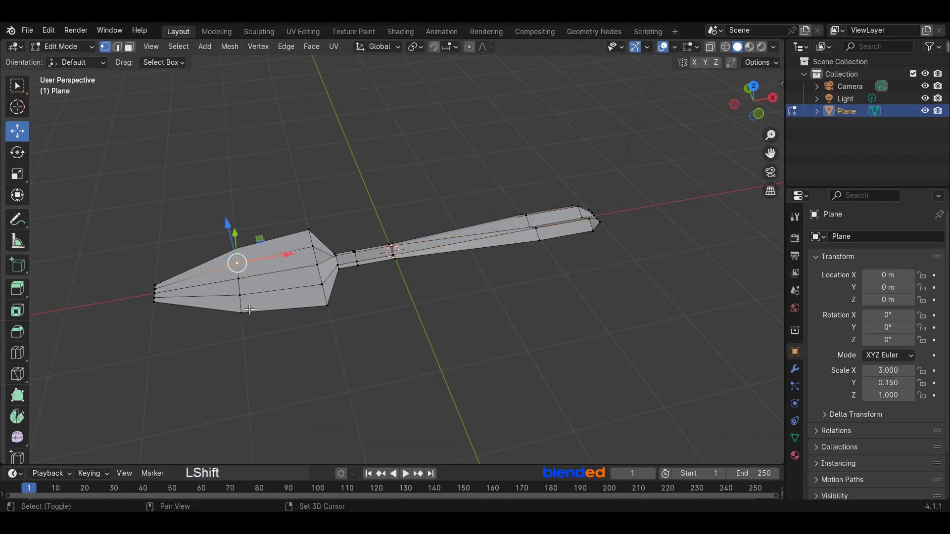
shift+click(239, 279)
shift+click(239, 295)
shift+click(321, 285)
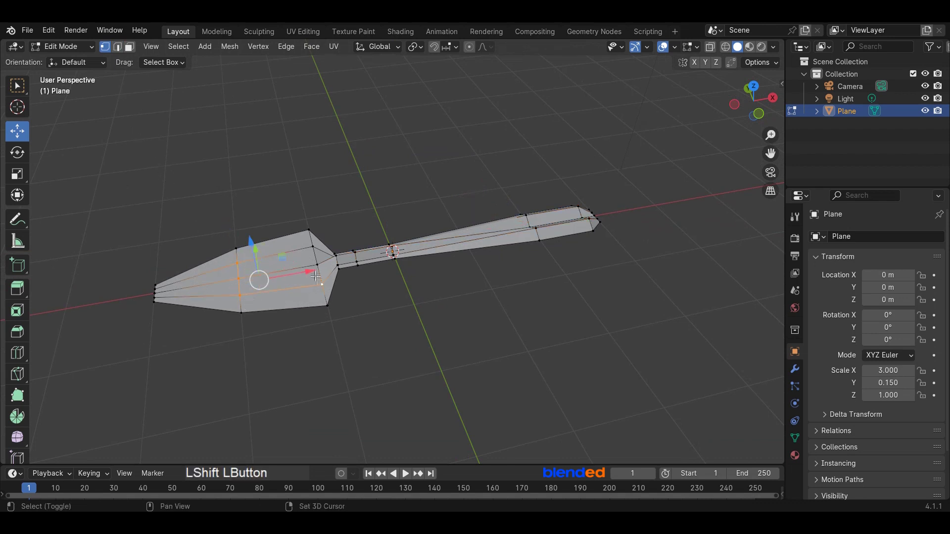
shift+click(317, 264)
shift+click(313, 247)
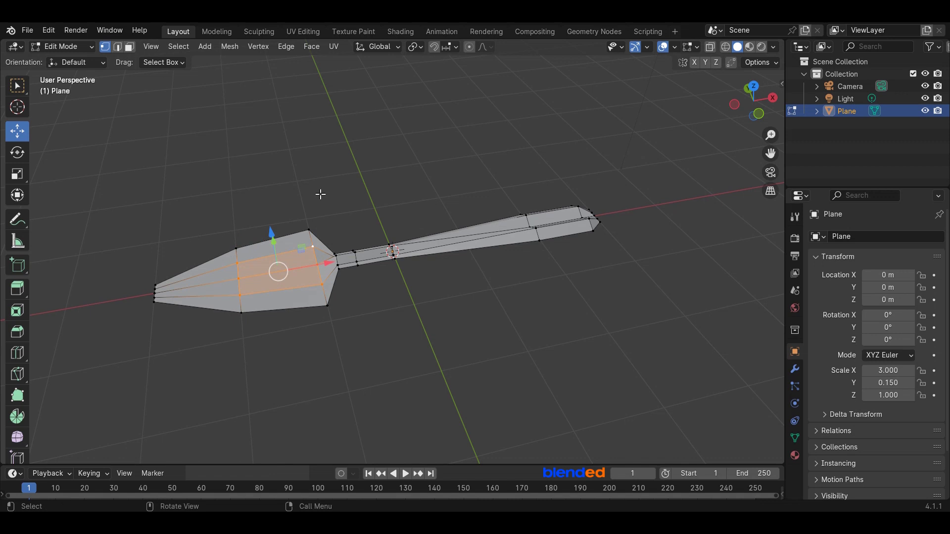
key(KP_1)
- Push the bowl's inner vertices down 0.1 m, then in wireframe lift the handle-end vertices 0.1 m
key(ctrl)
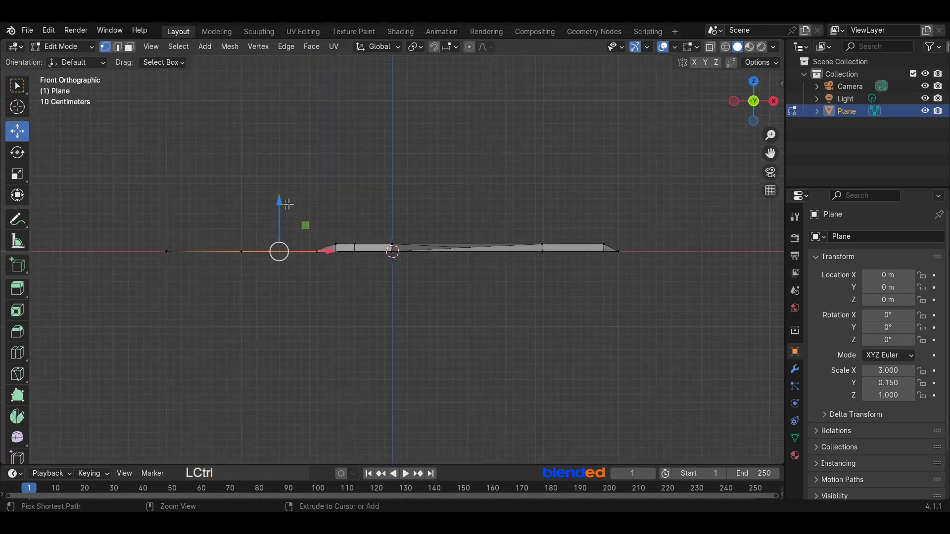
ctrl+drag(280, 203, 280, 237)
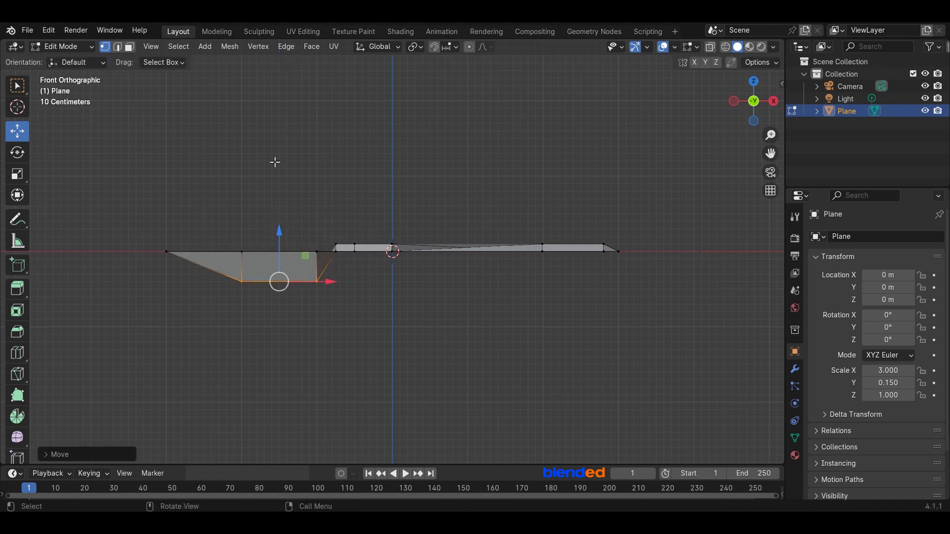
key(z)
click(169, 160)
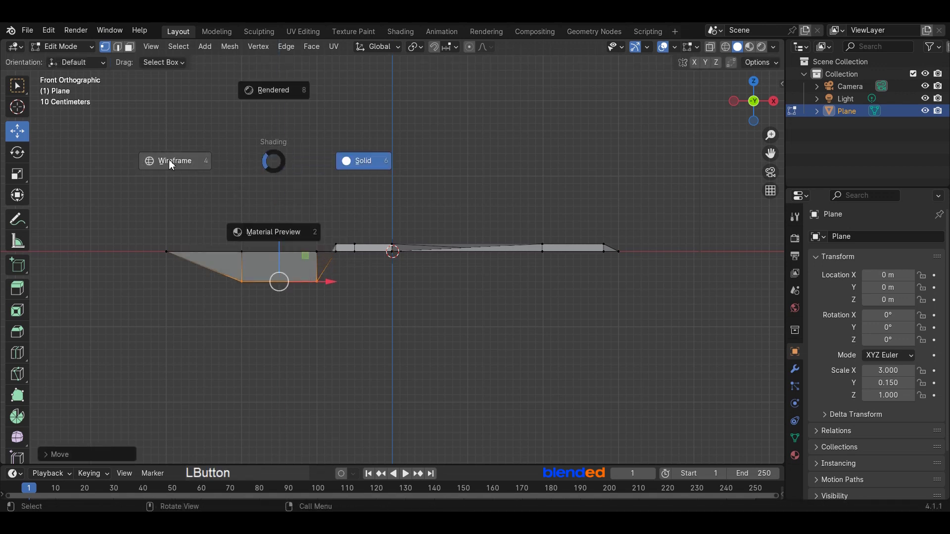
drag(533, 193, 633, 292)
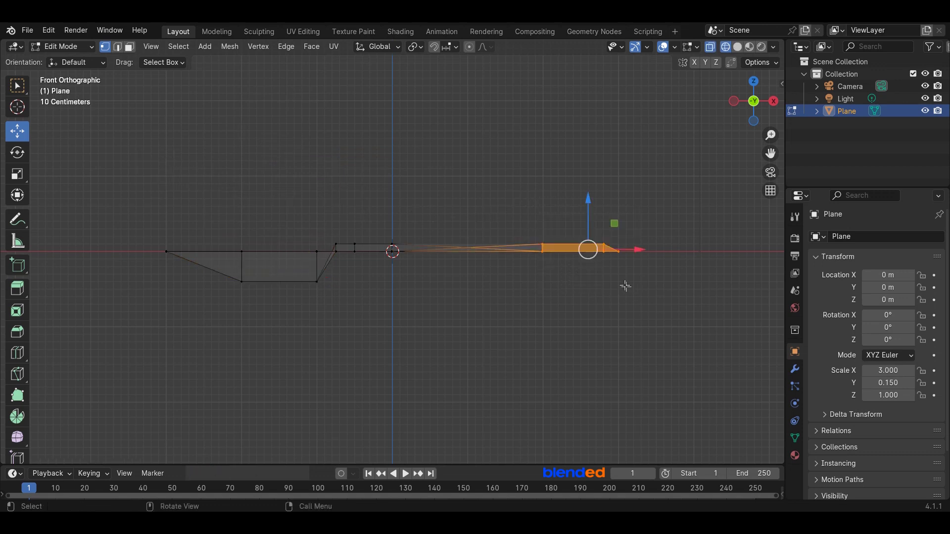
ctrl+drag(587, 201, 589, 161)
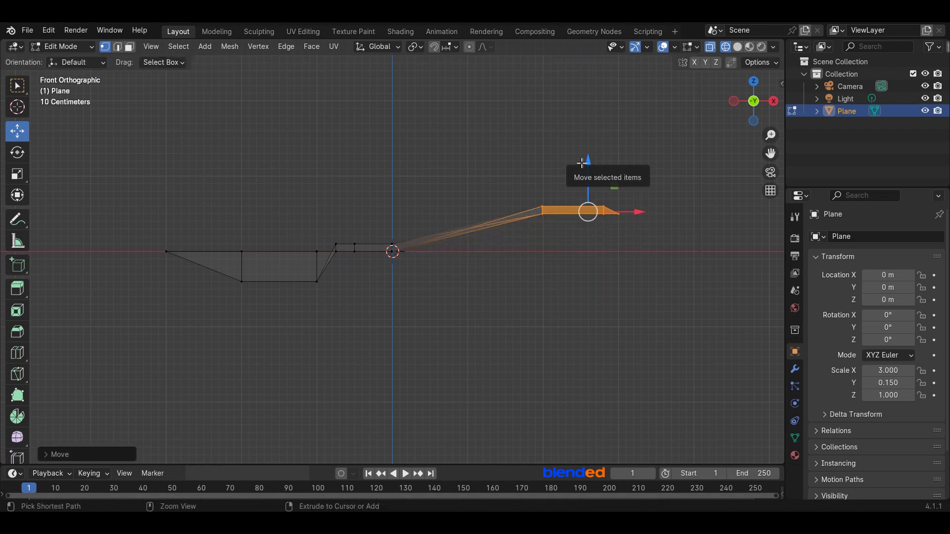
- Merge the handle-tip and bowl-tip vertices each into a single point at center
key(KP_7)
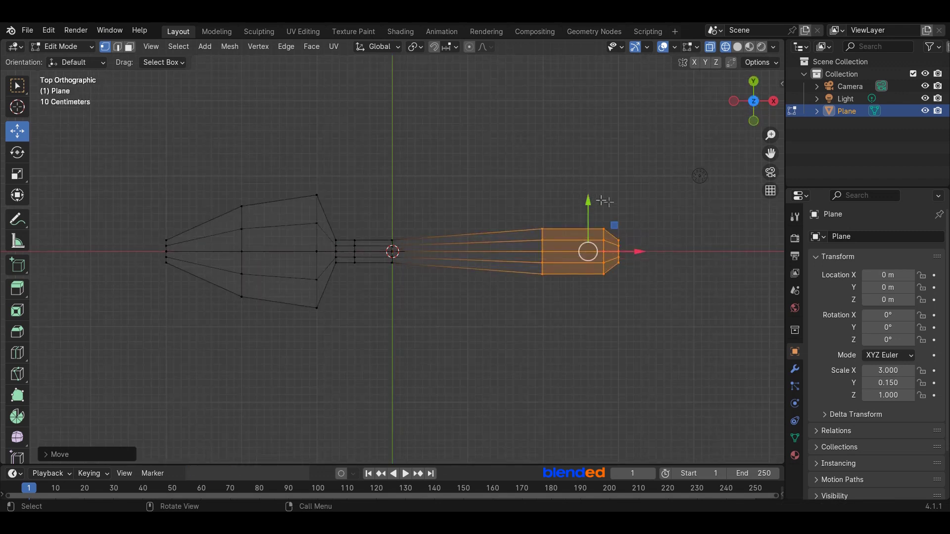
drag(612, 204, 646, 301)
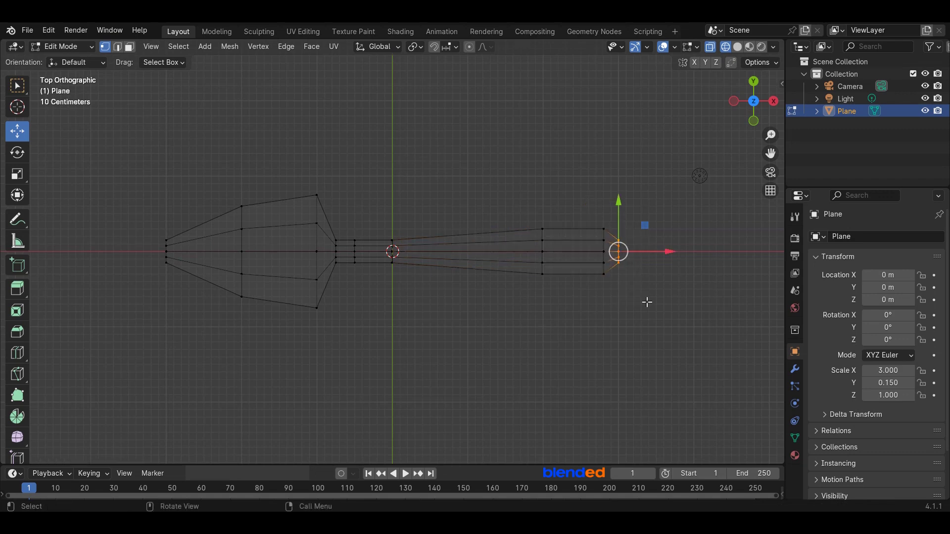
key(m)
click(647, 304)
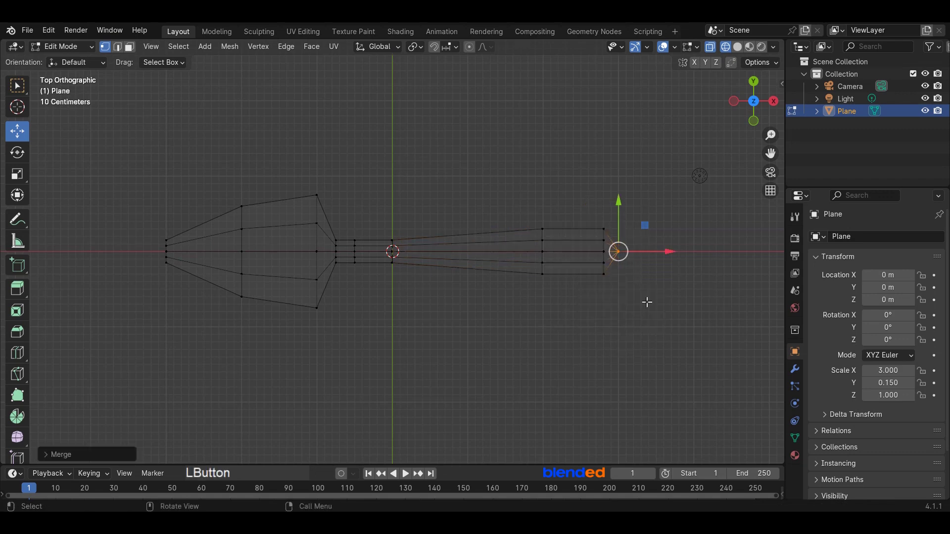
drag(149, 227, 180, 282)
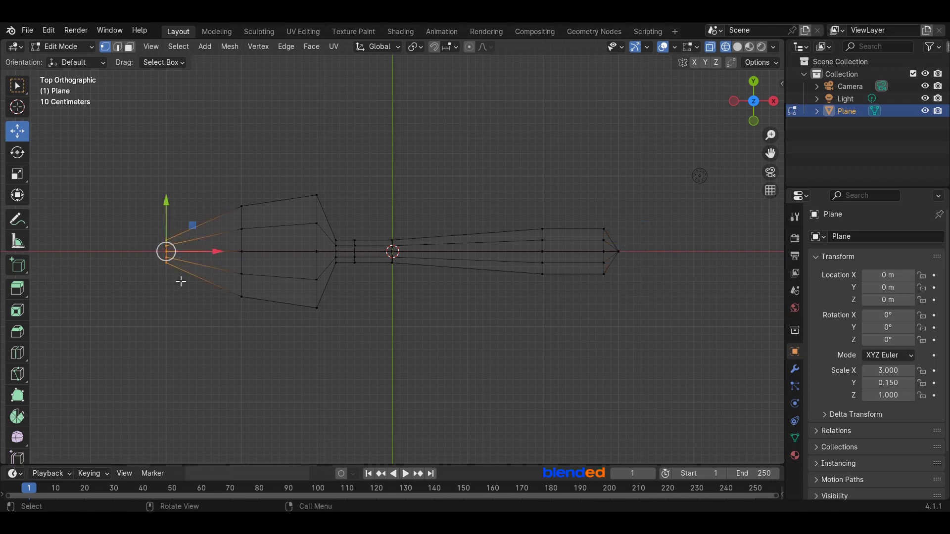
key(m)
click(181, 282)
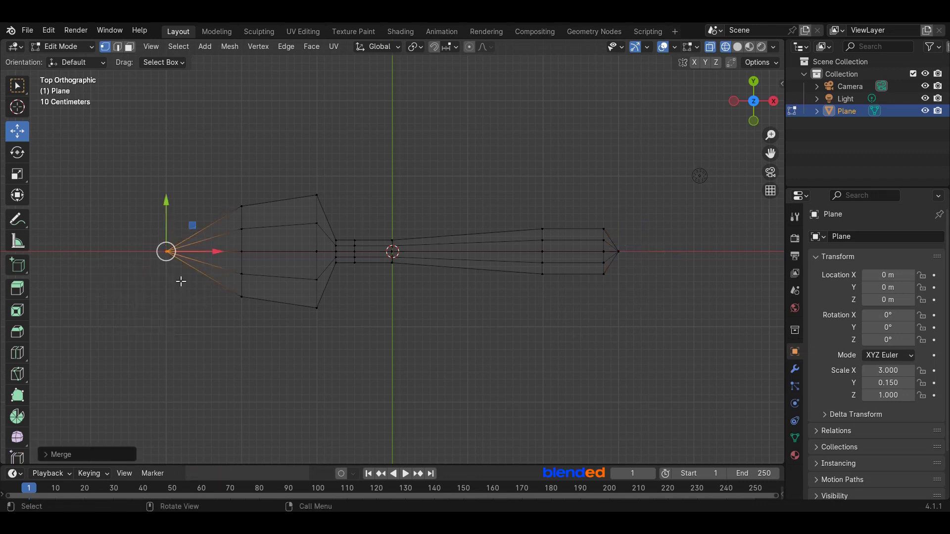
- Switch the viewport to solid shading and leave Edit Mode
key(z)
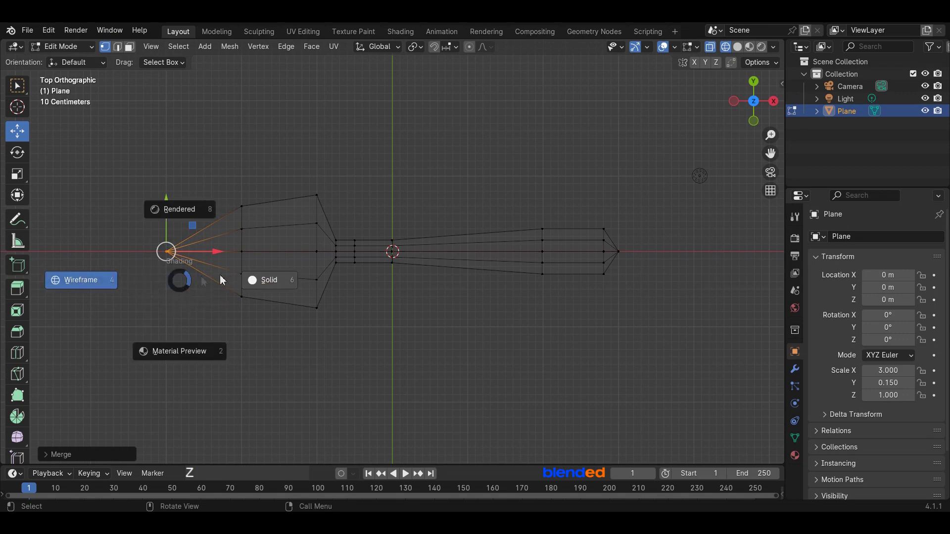
click(278, 280)
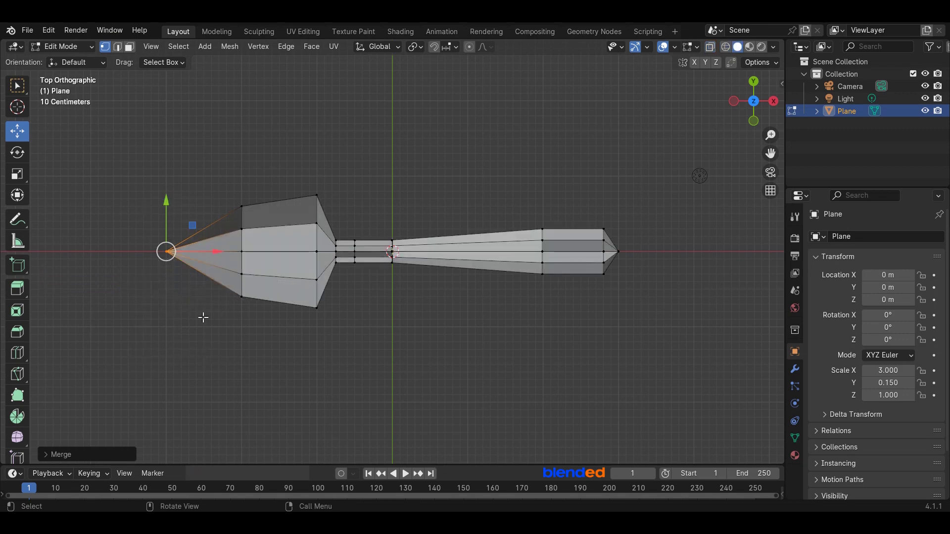
key(Tab)
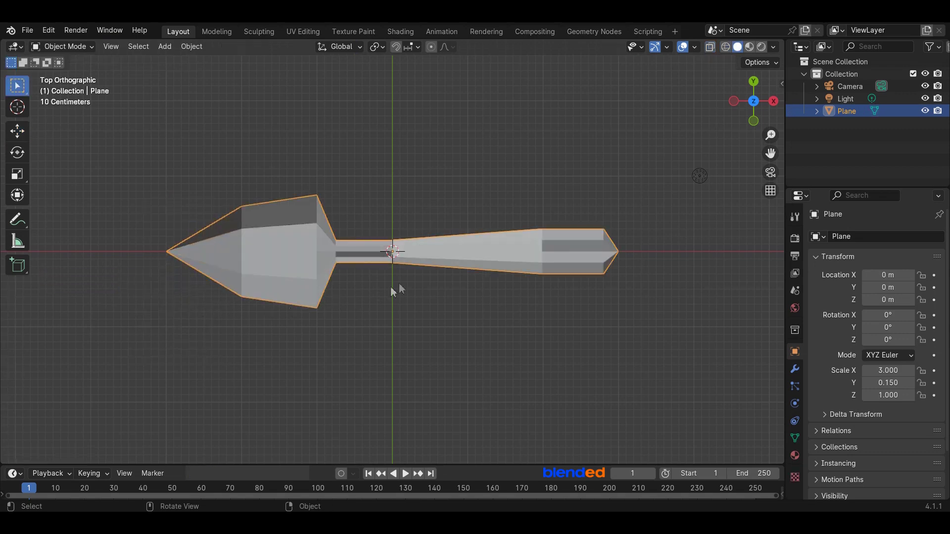
- Shade the spoon smooth and give it a Subdivision Surface modifier with viewport level 2
right_click(456, 254)
click(408, 257)
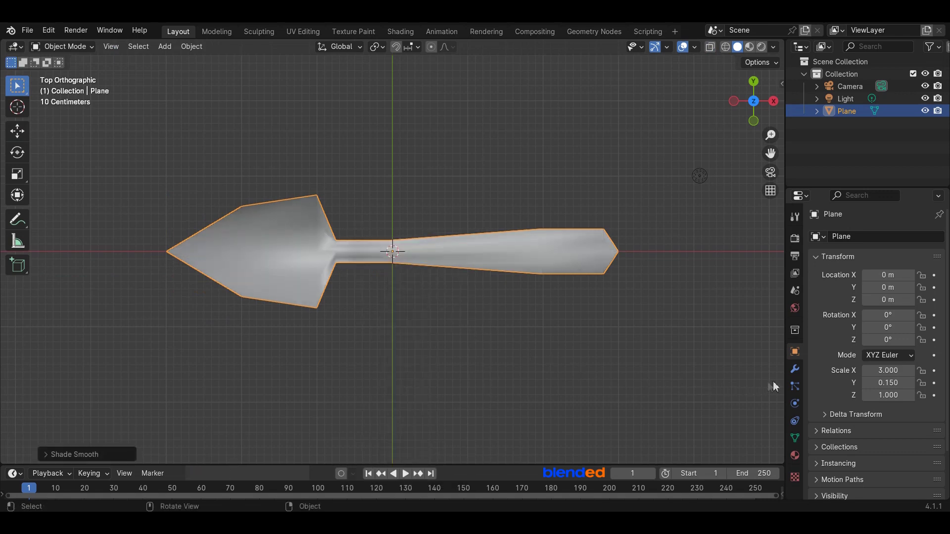
click(795, 368)
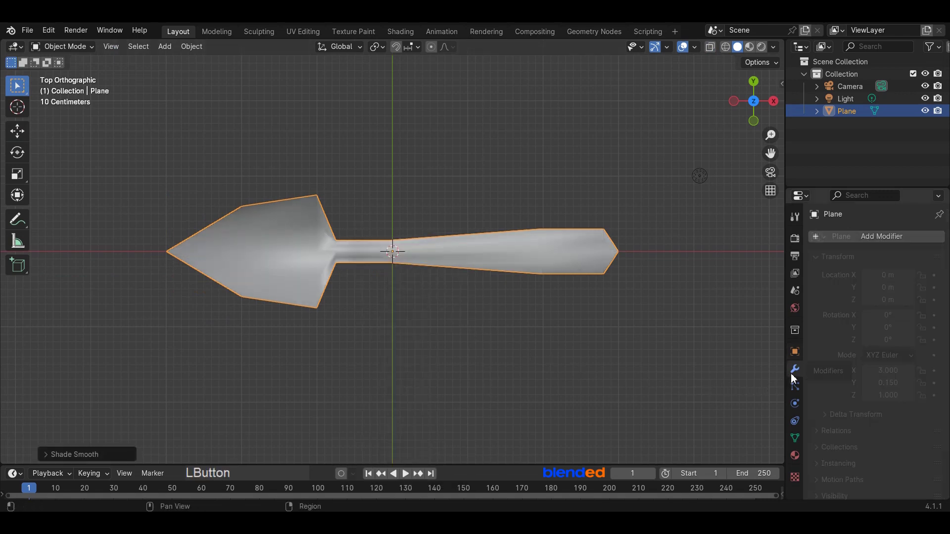
click(869, 237)
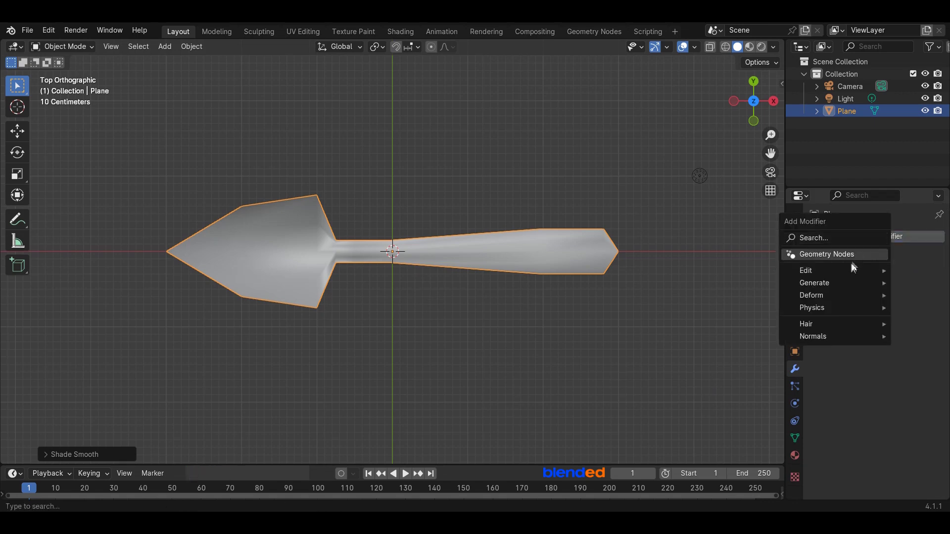
click(832, 285)
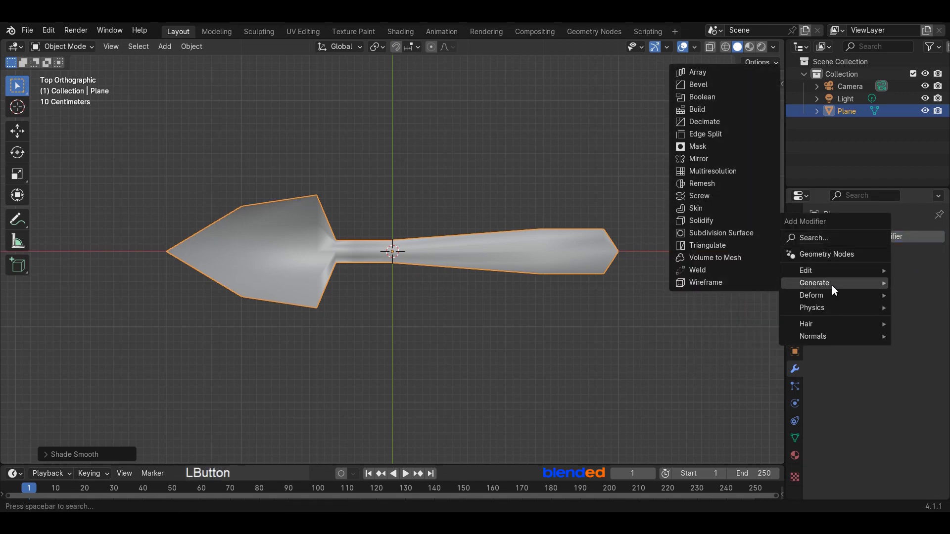
click(707, 234)
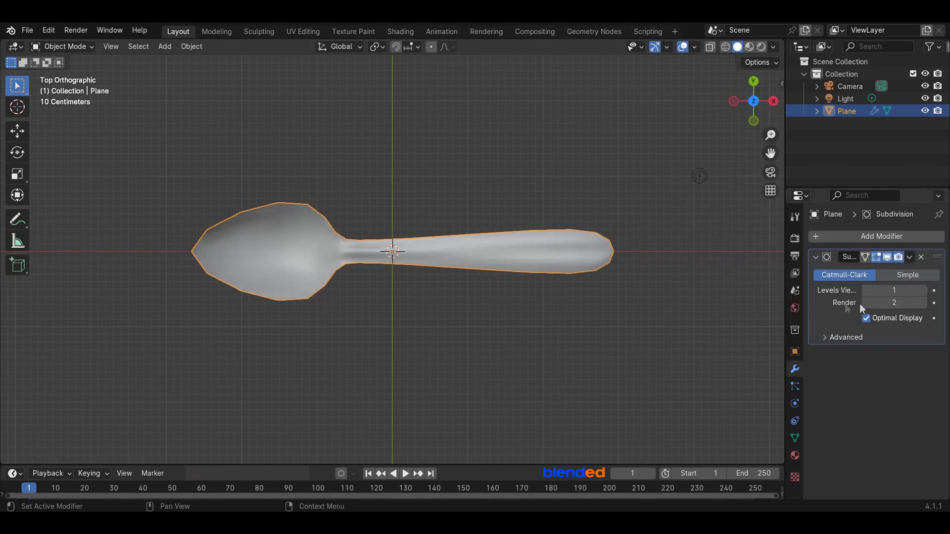
click(894, 290)
click(923, 291)
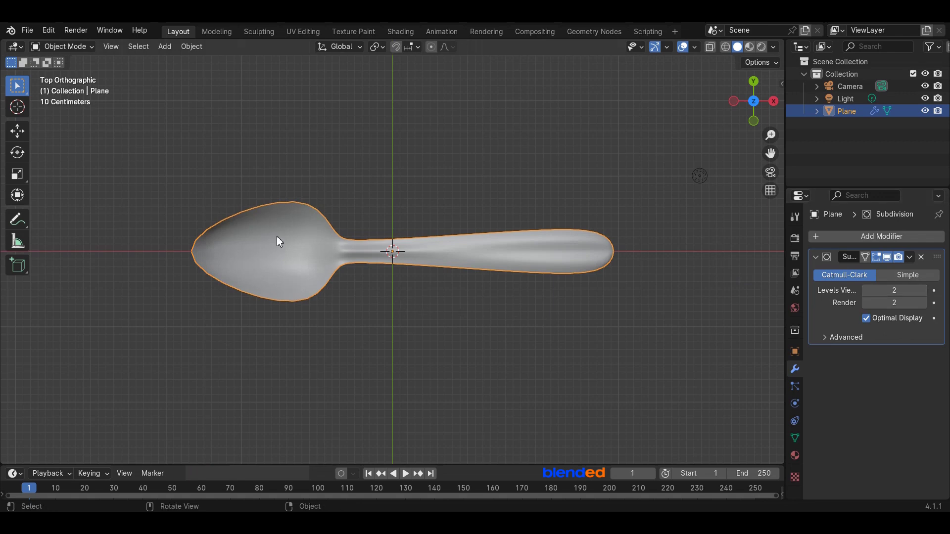
- Add a 0.01 m Solidify modifier and move it above Subdivision Surface in the stack
middle_drag(278, 241, 323, 149)
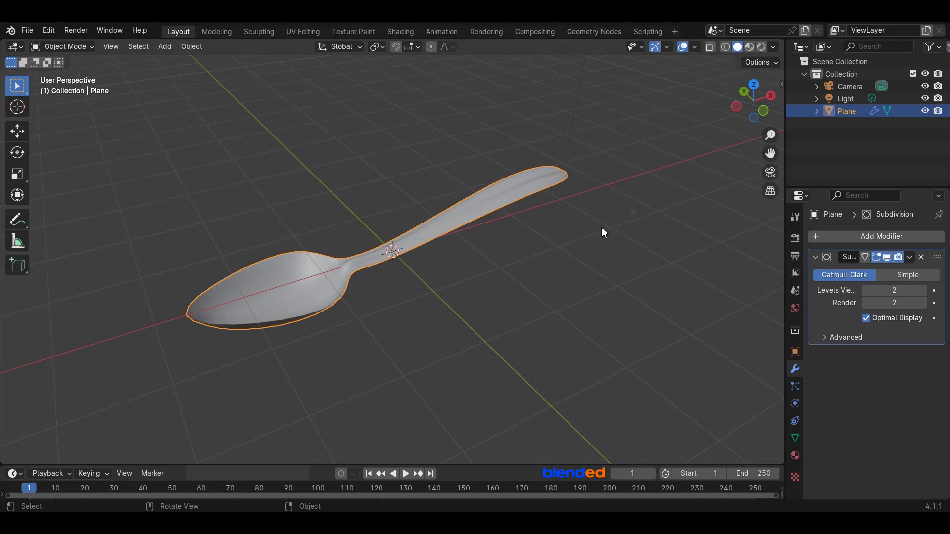
middle_drag(629, 206, 634, 229)
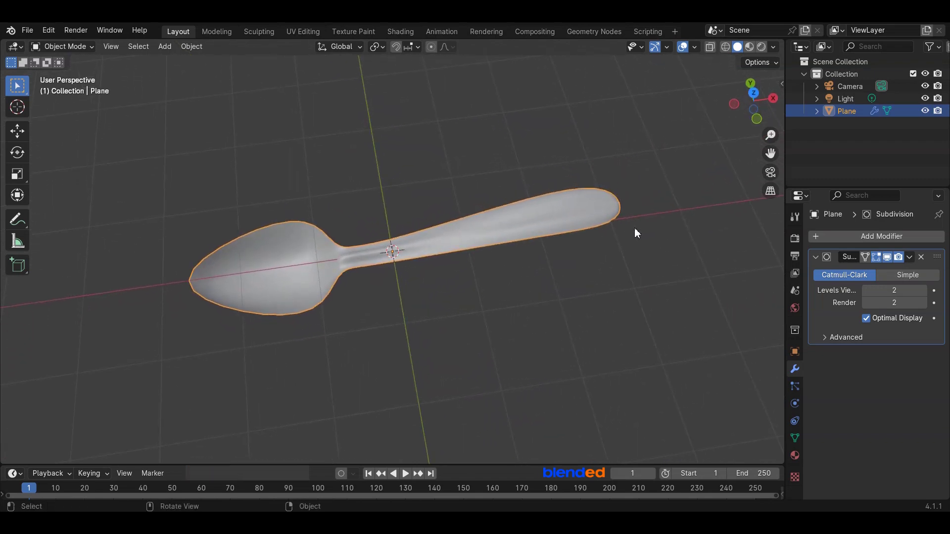
key(shift+space)
key(g)
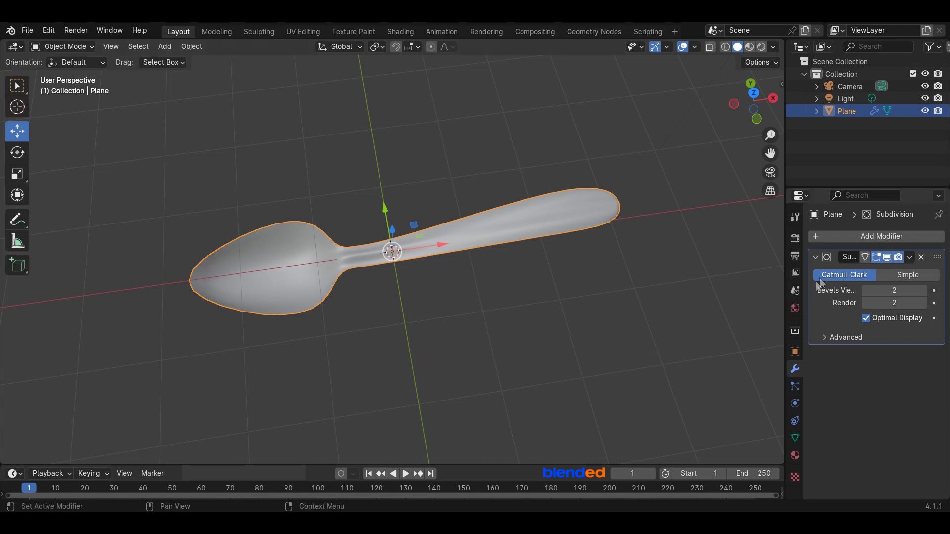
click(847, 236)
mouse_move(847, 235)
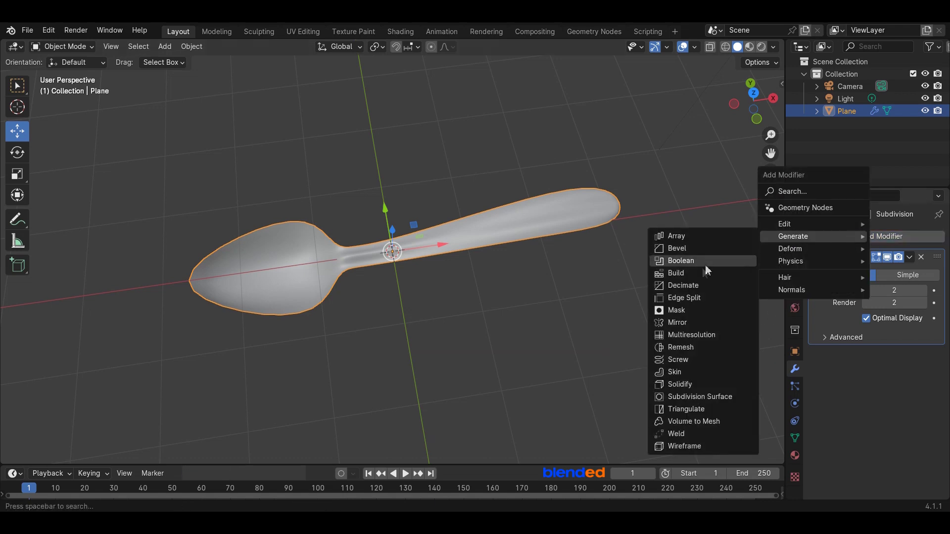
click(687, 384)
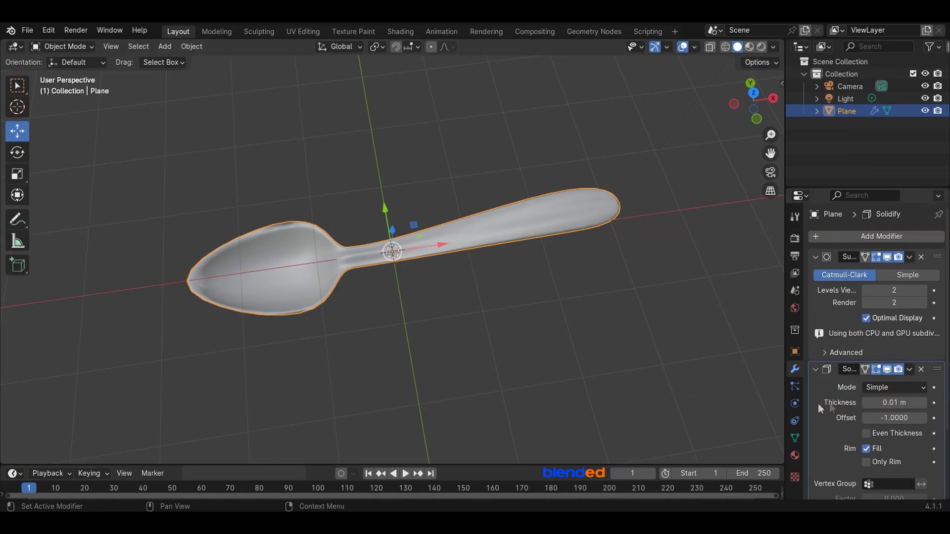
drag(936, 369, 947, 245)
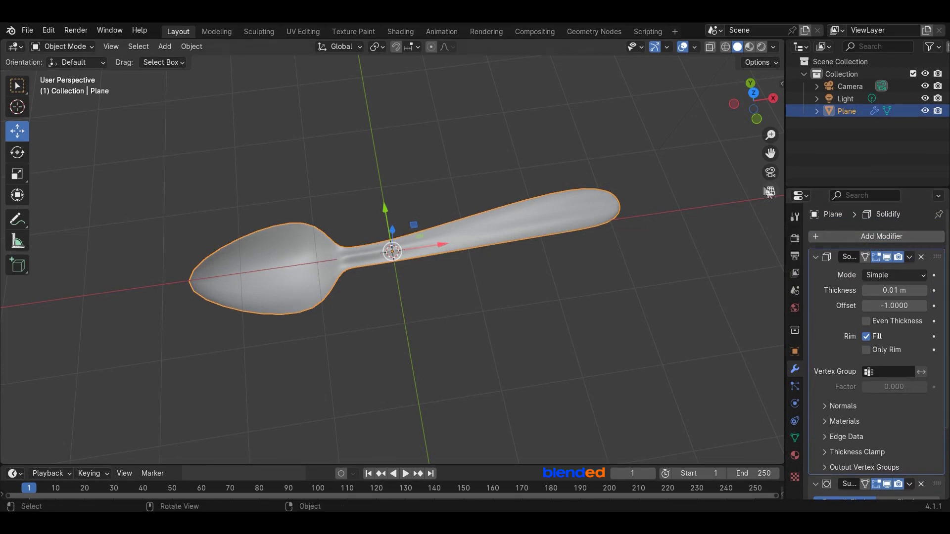
- Hide gizmos and overlays, and set viewport lighting to the red MatCap
click(655, 48)
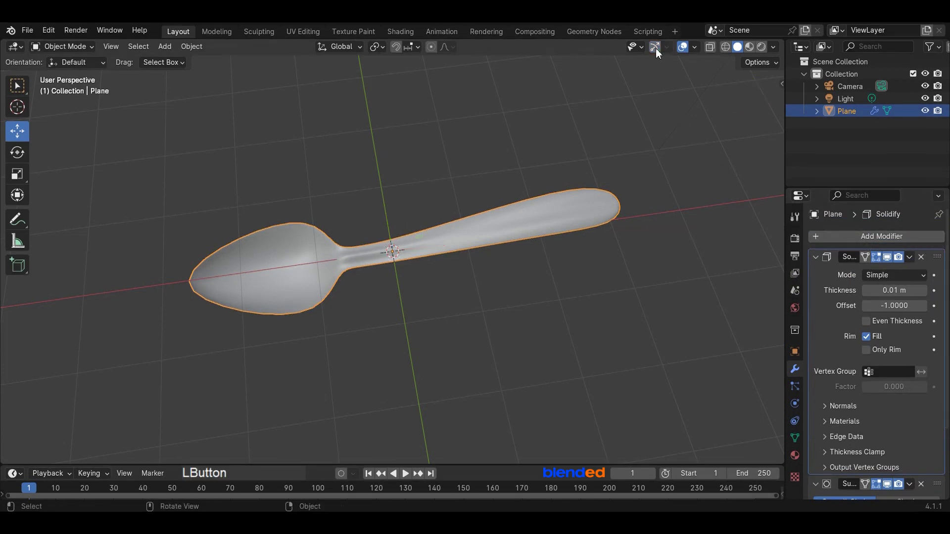
click(683, 47)
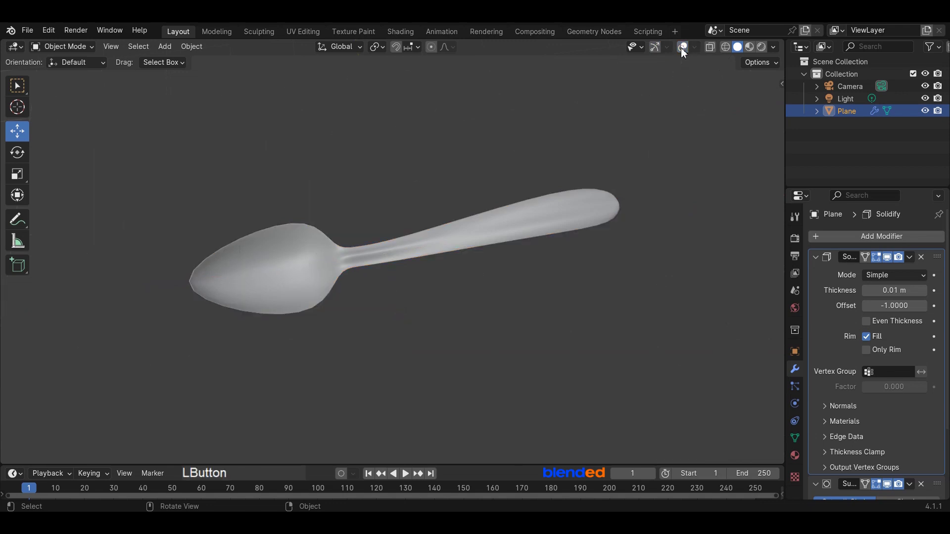
click(774, 48)
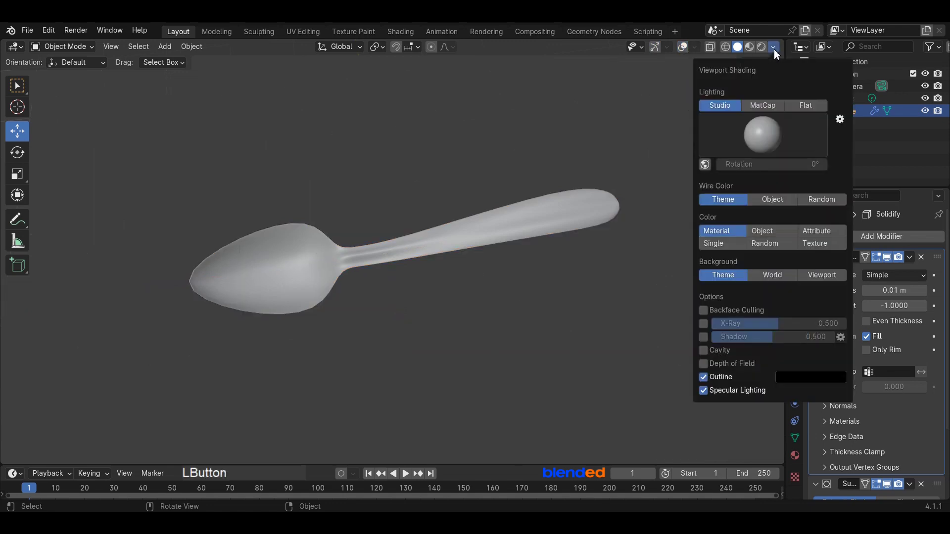
click(763, 105)
click(756, 135)
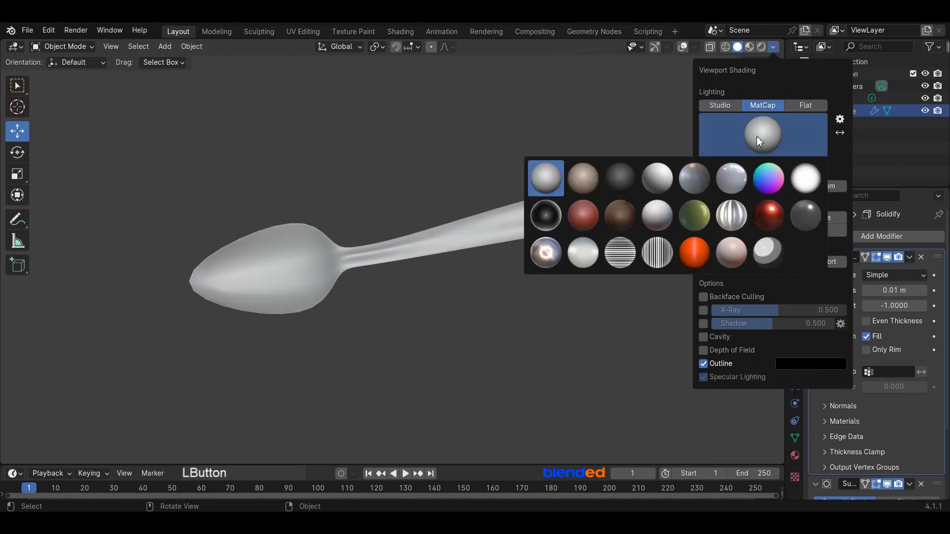
click(770, 217)
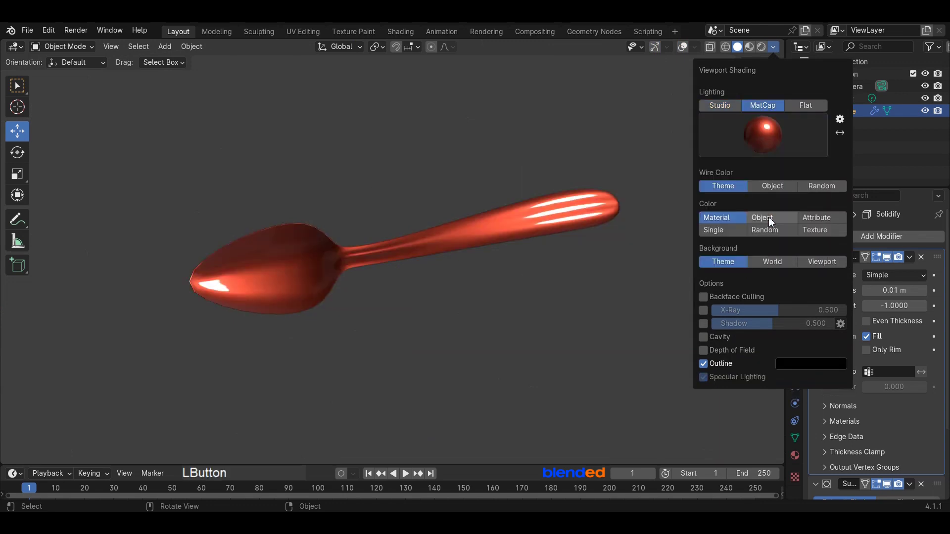
- Orbit around the finished red spoon and zoom in for a closer look
middle_drag(388, 330, 682, 299)
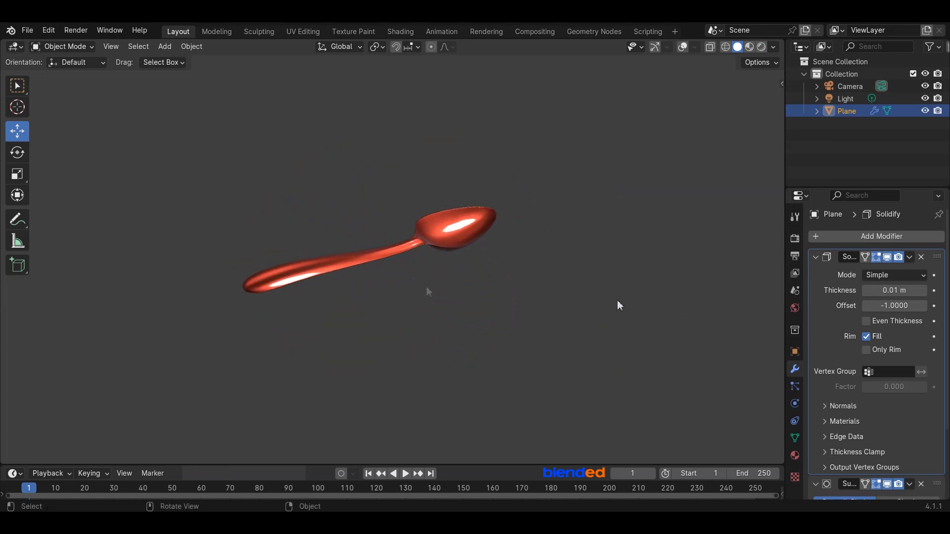
scroll(385, 265, up, 4)
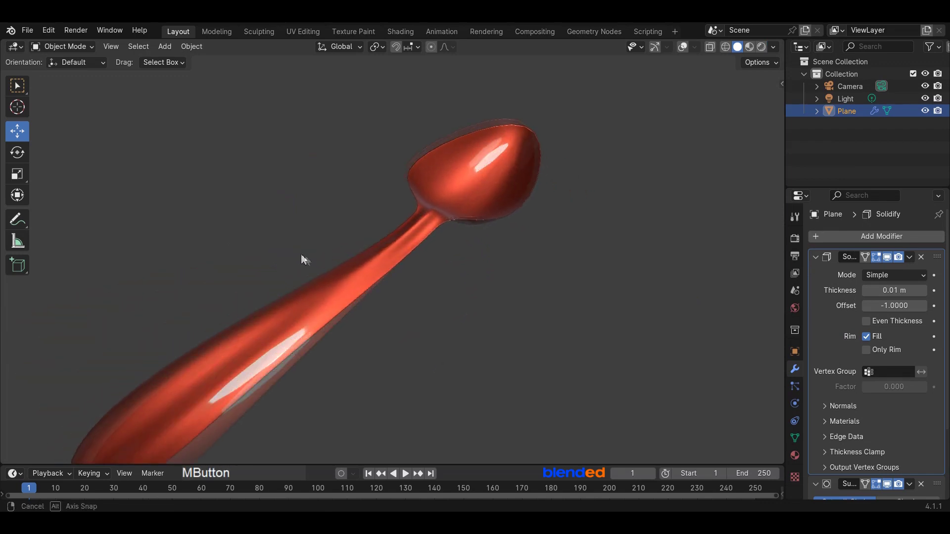